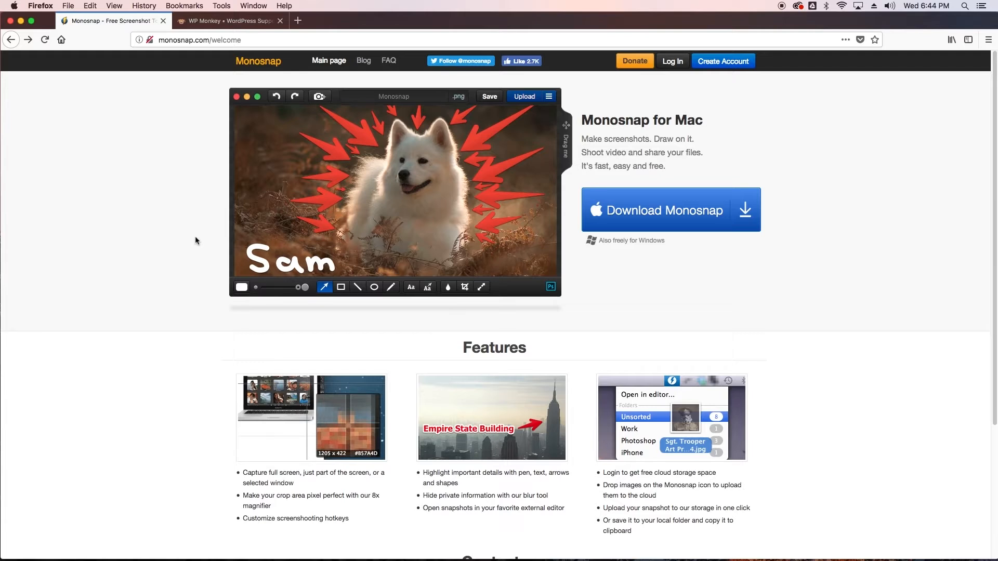
left_click(209, 40)
left_click_drag(209, 40, 114, 43)
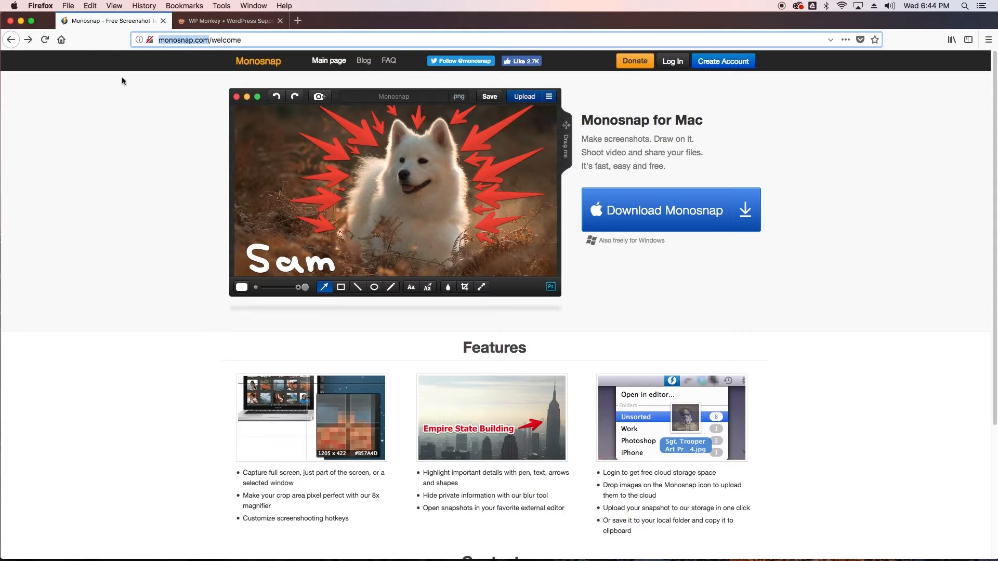
left_click(121, 213)
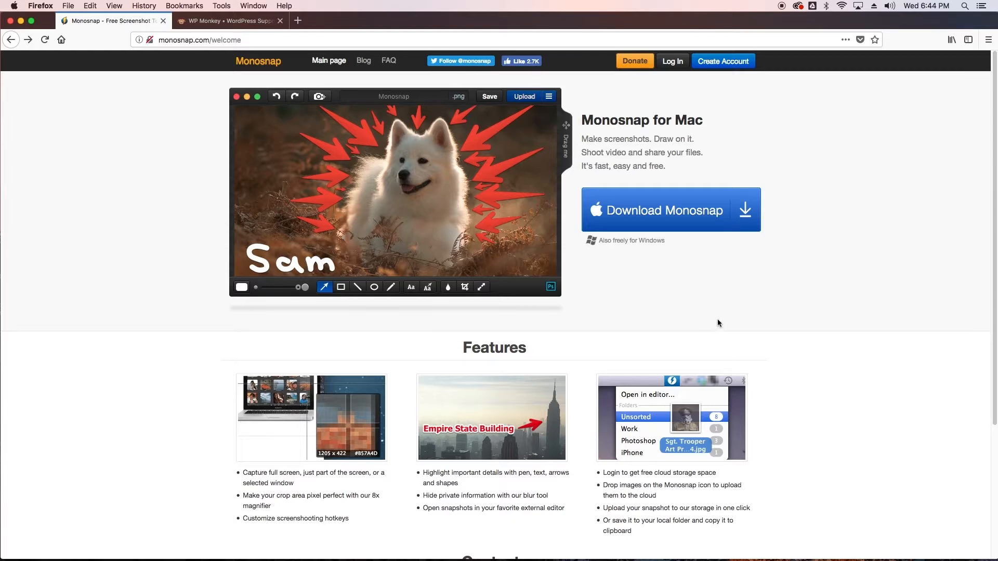
scroll(691, 317, "down", 3)
scroll(686, 315, "up", 3)
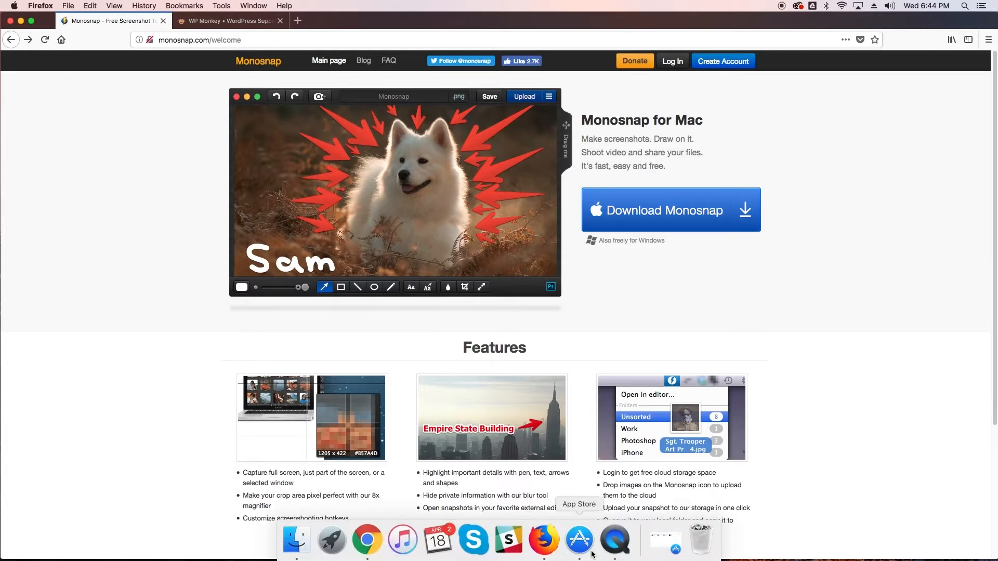
Switch to the App Store to check its search results for monosnap, and minimize the window
left_click(621, 546)
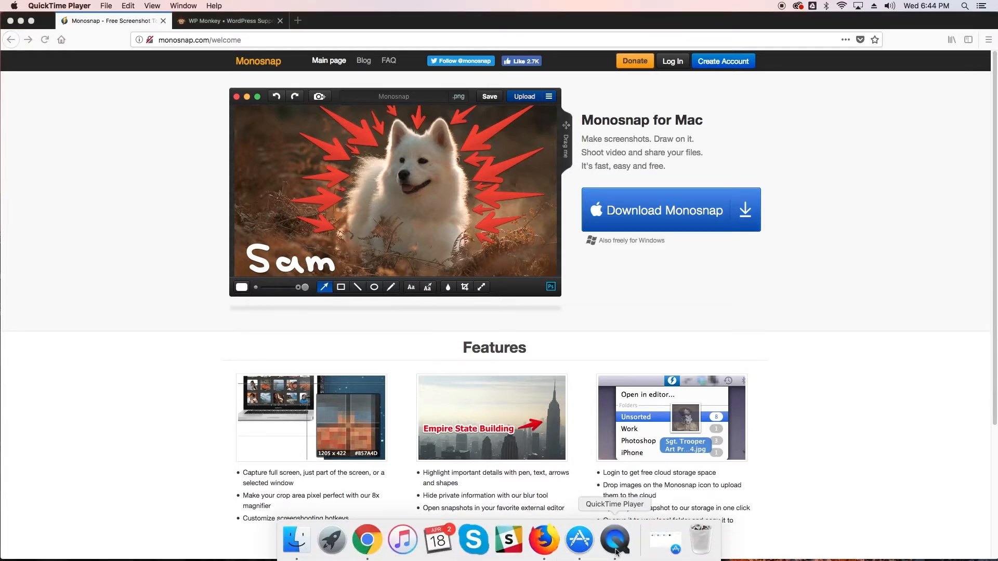
left_click(579, 543)
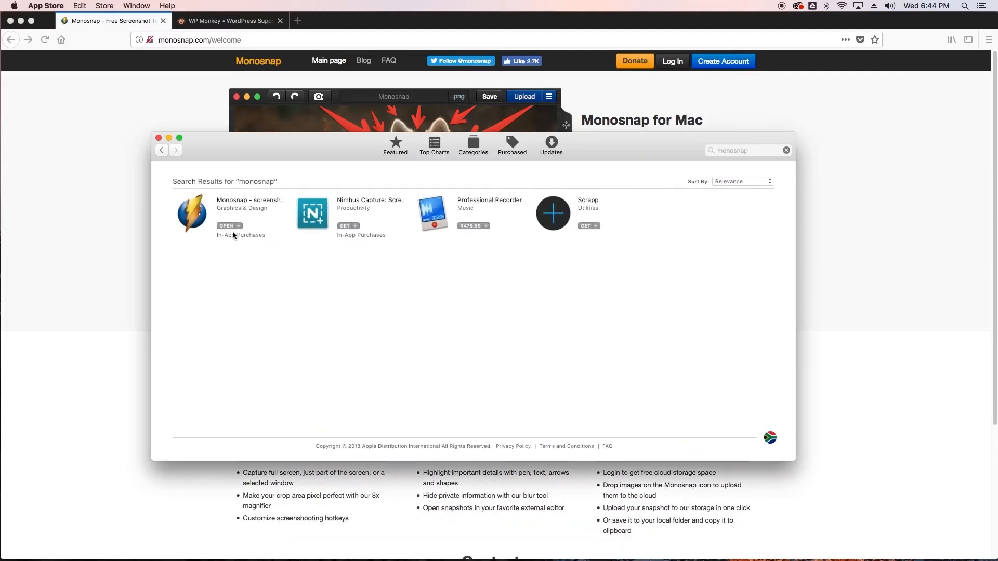
left_click(733, 150)
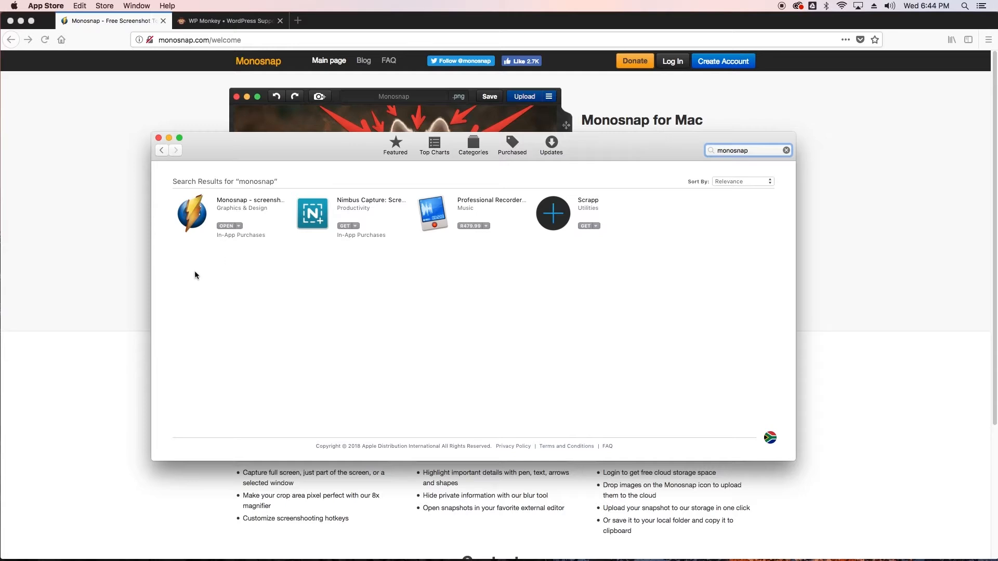
left_click(169, 138)
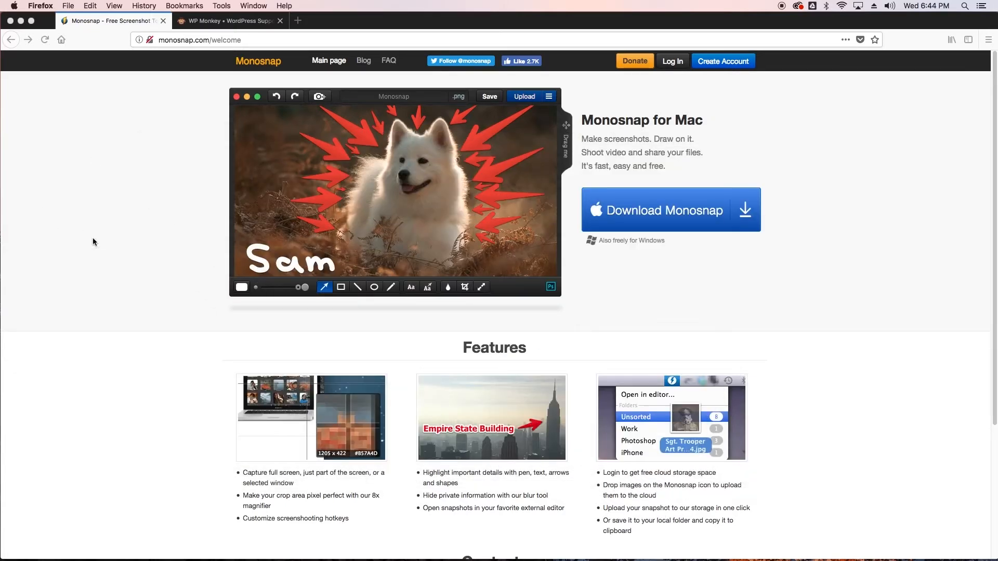
Find Monosnap with a system-wide search, launch it, and look over its capture commands
mouse_move(401, 558)
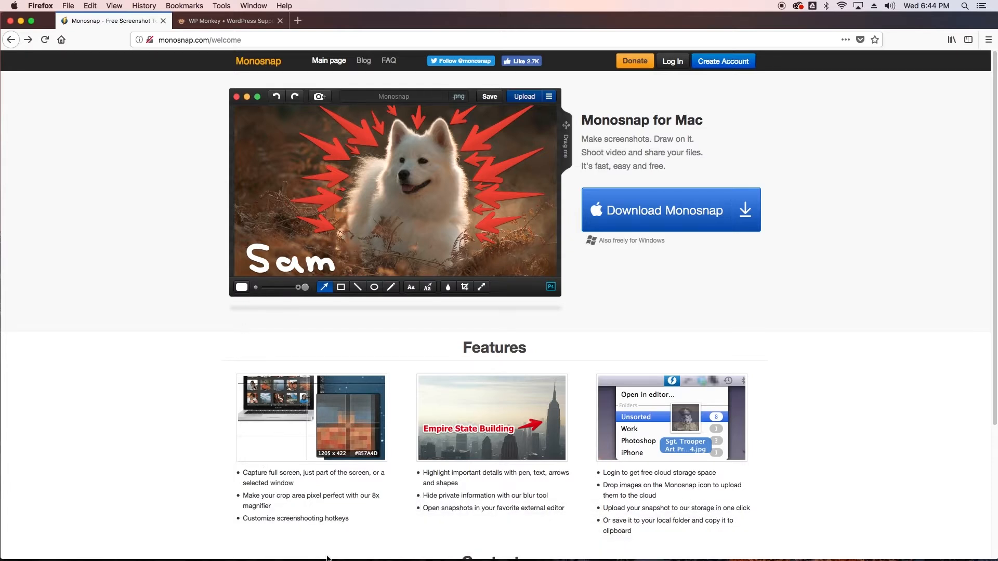
key("super+space")
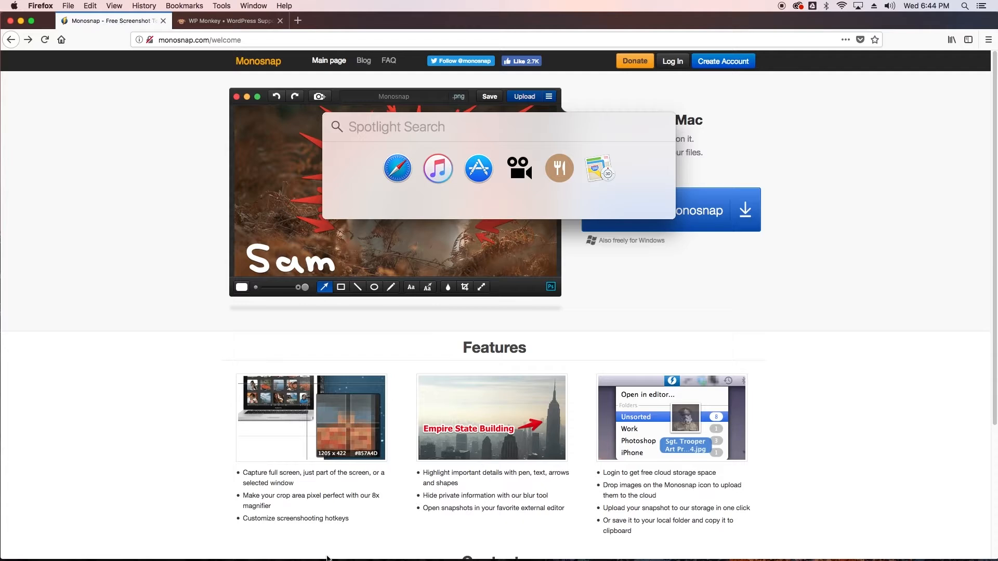
type("mon")
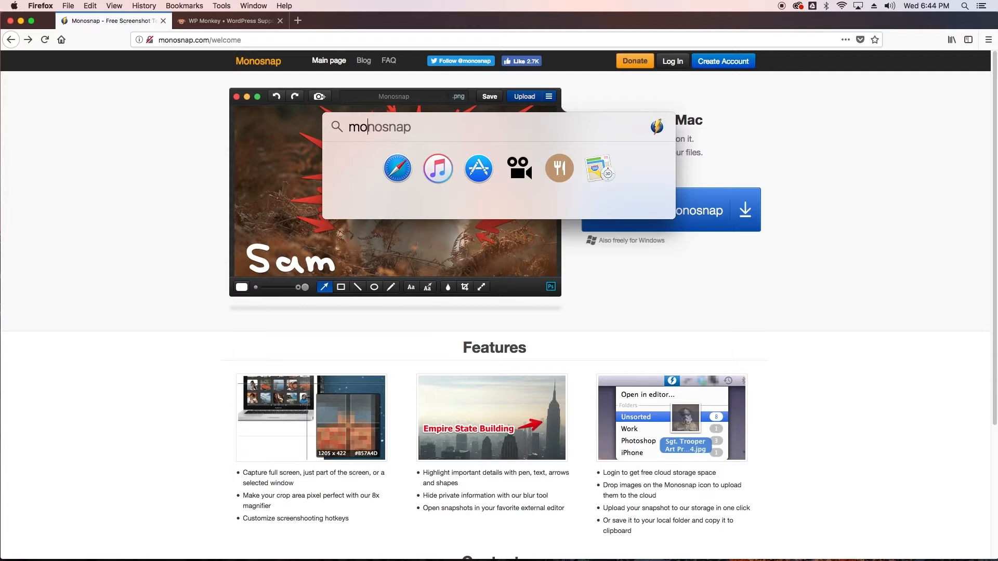
type("osnap")
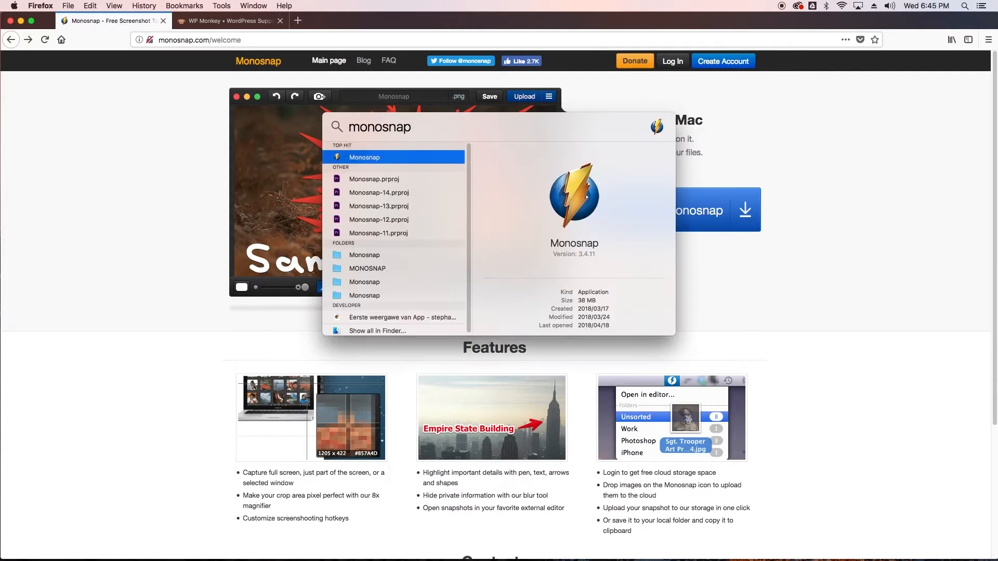
key("Return")
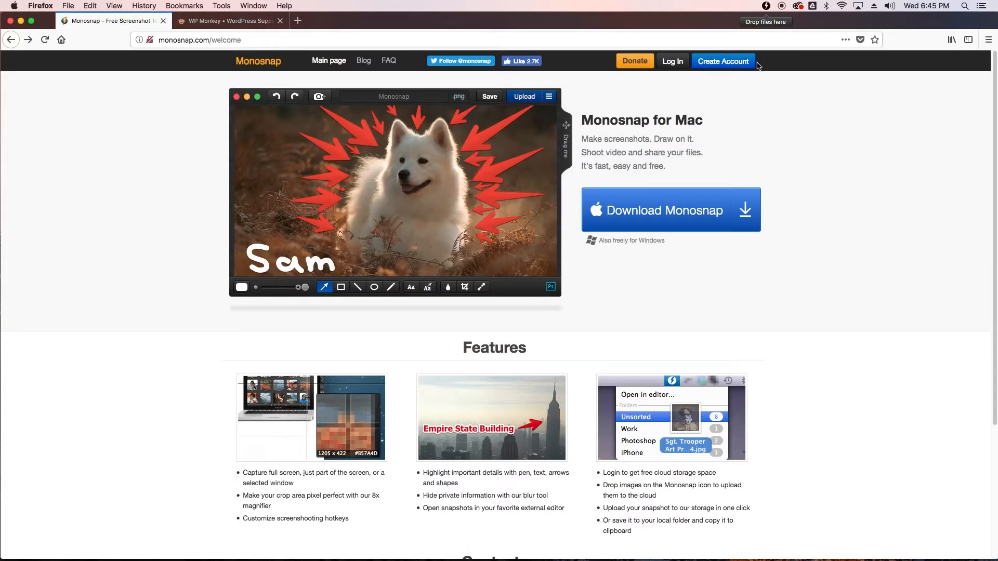
left_click(767, 7)
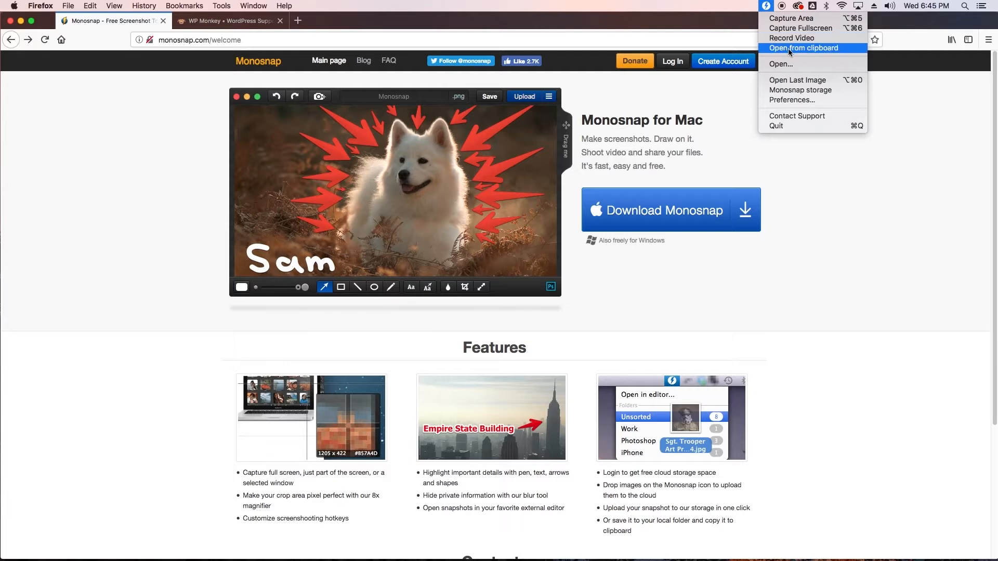
left_click(851, 279)
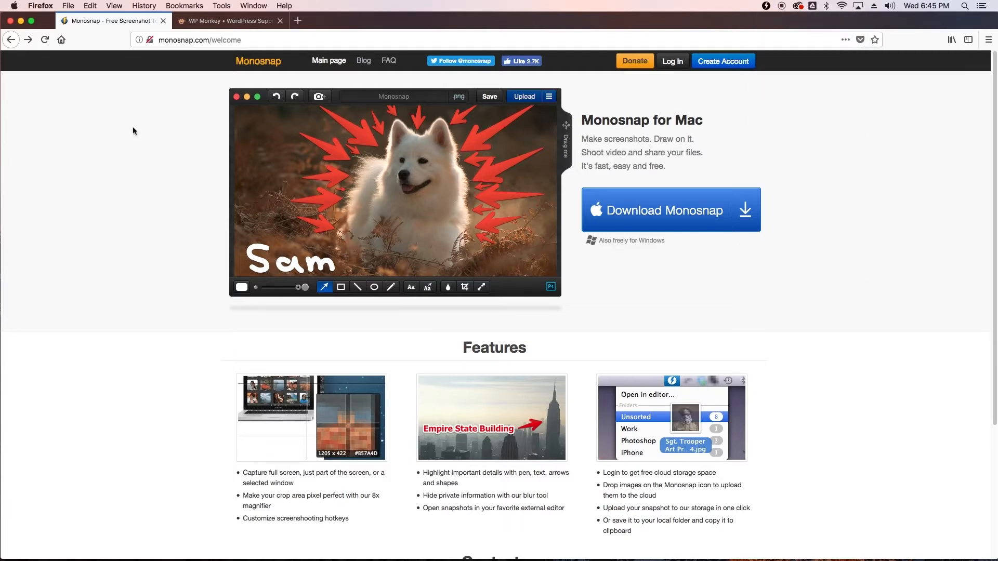
Switch to the WP Monkey page, close the chat window and bring the Our Services section into view
left_click(203, 22)
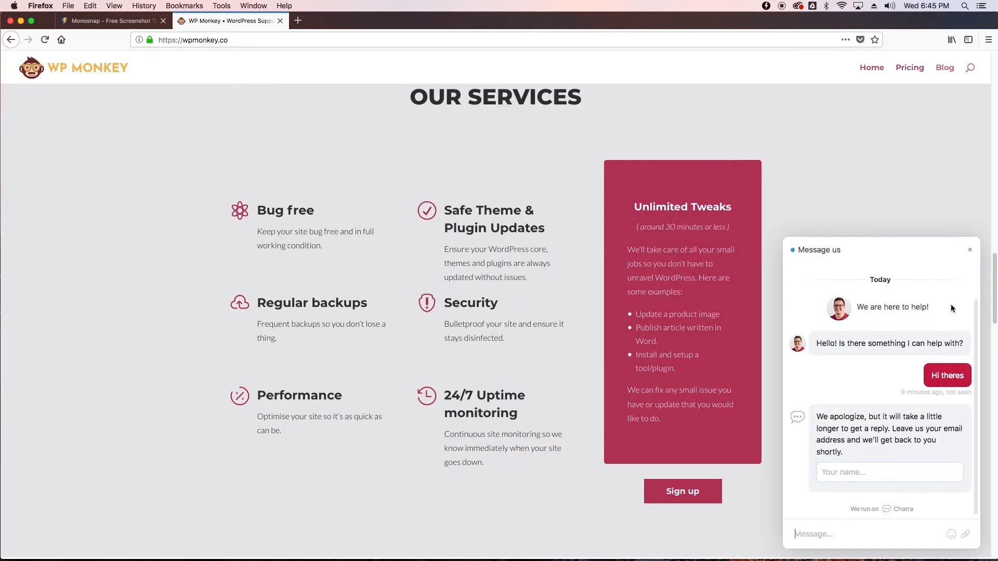
left_click(970, 250)
scroll(176, 232, "up", 10)
scroll(229, 177, "down", 5)
scroll(229, 184, "down", 8)
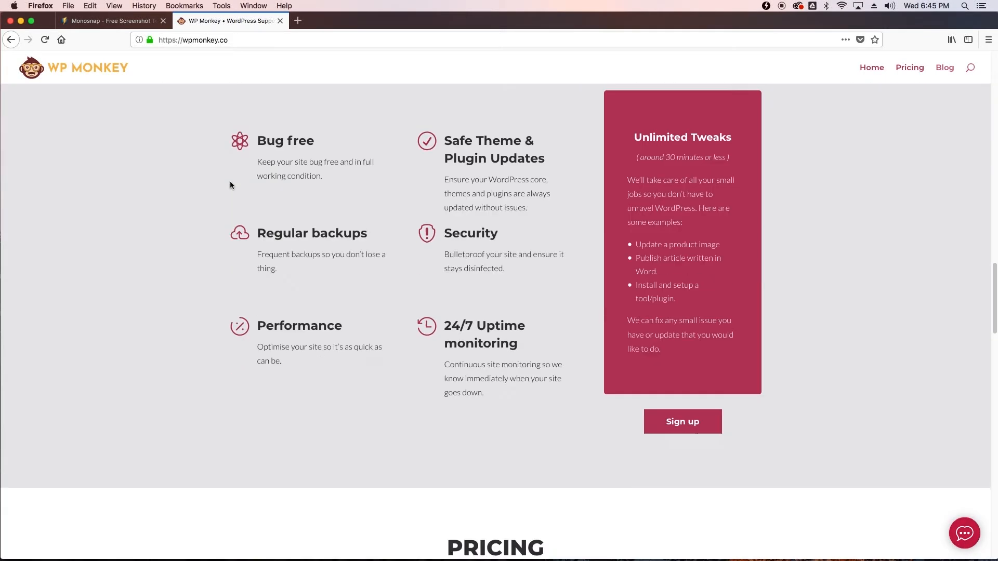
scroll(231, 185, "up", 4)
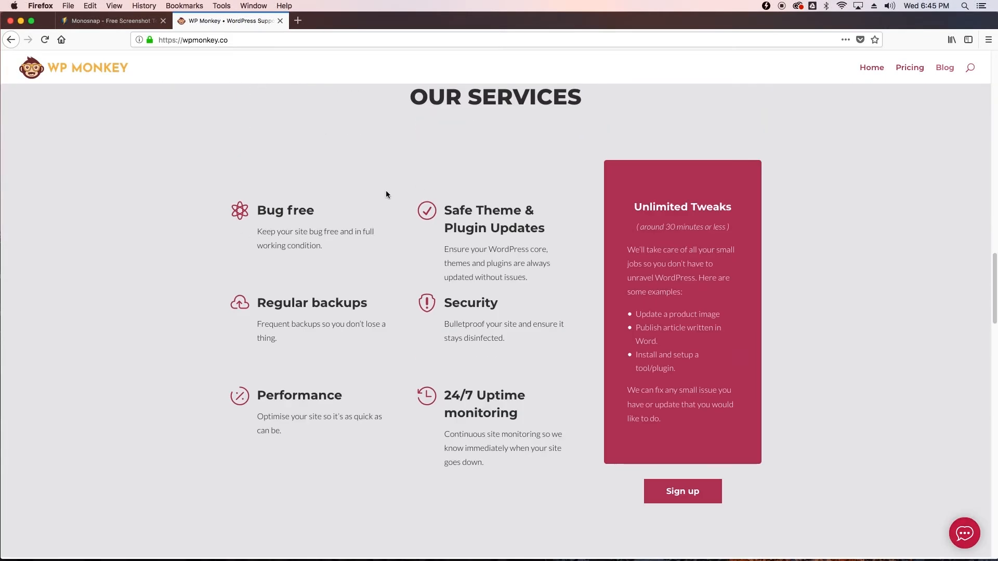
scroll(370, 189, "up", 1)
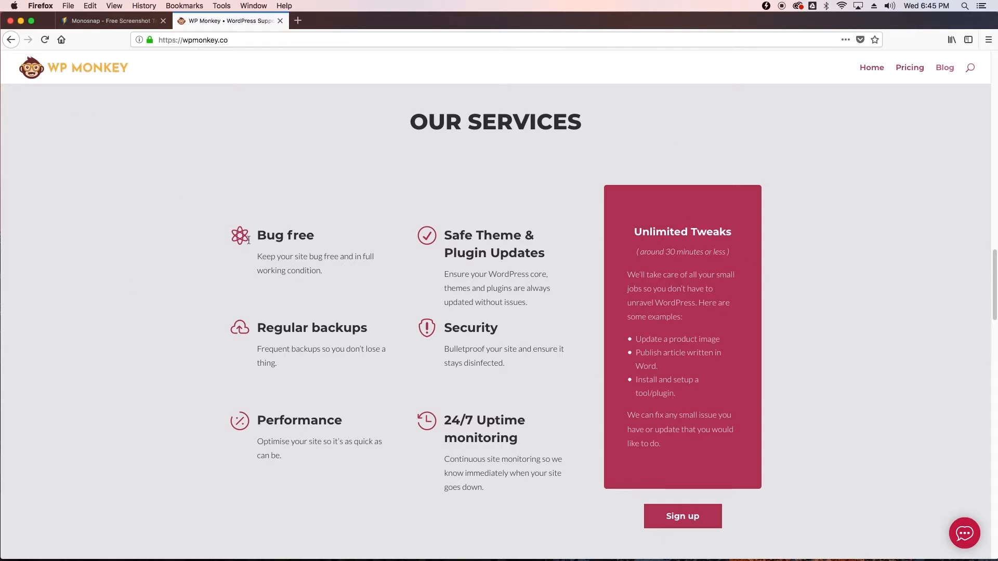
Capture the Our Services section, including the Unlimited Tweaks card, as an area screenshot and reposition the editor window
left_click(767, 6)
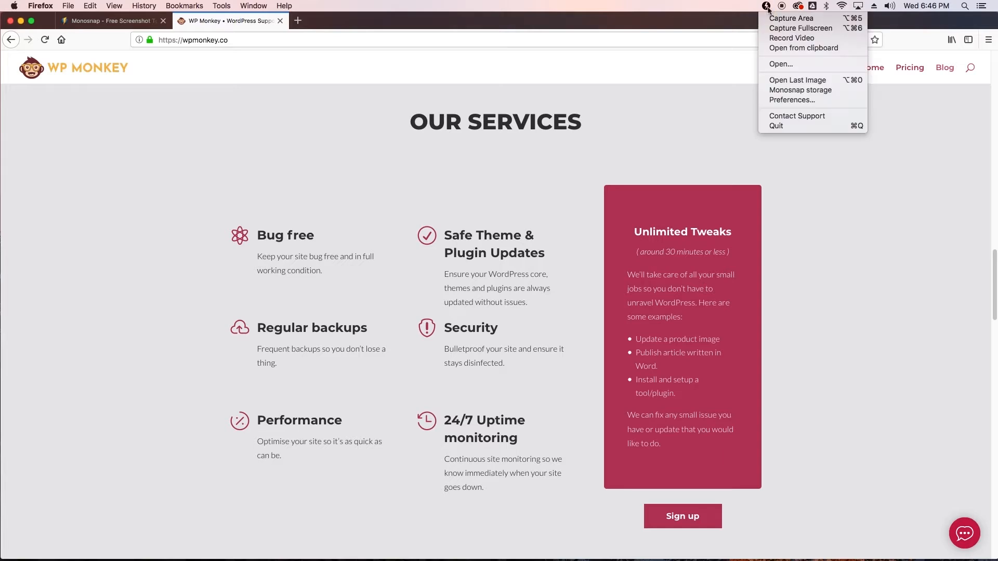
left_click(774, 20)
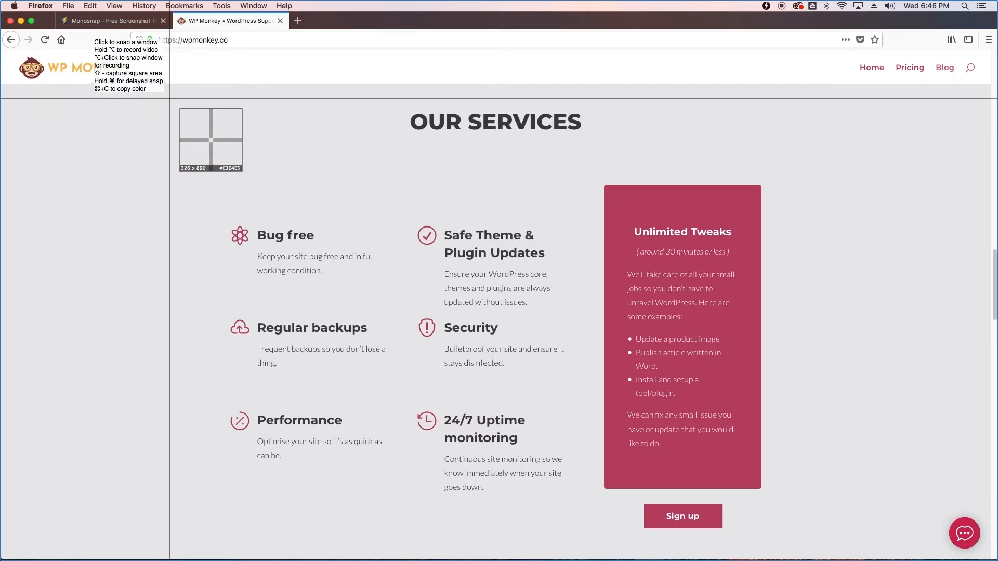
left_click_drag(170, 99, 834, 552)
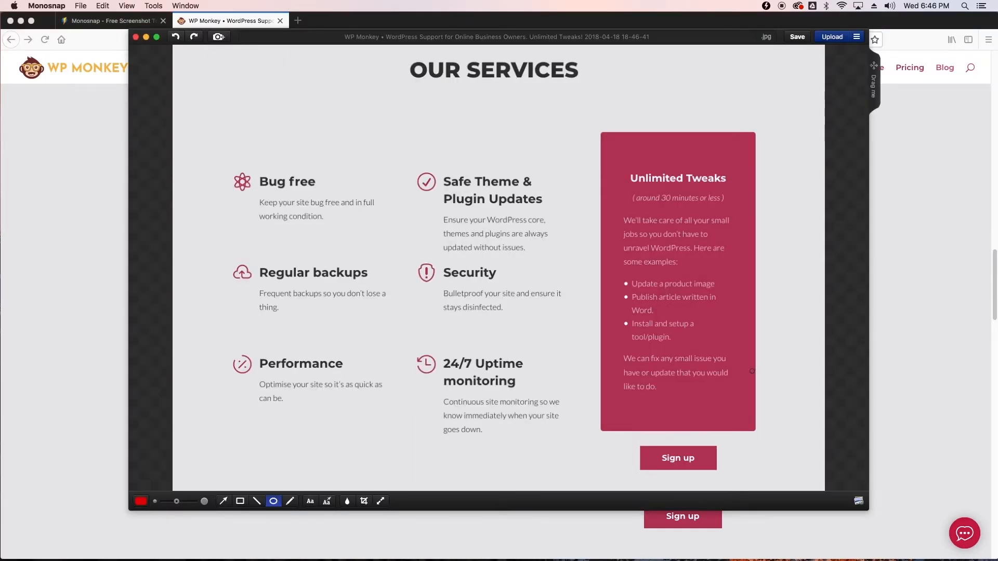
left_click_drag(236, 39, 235, 76)
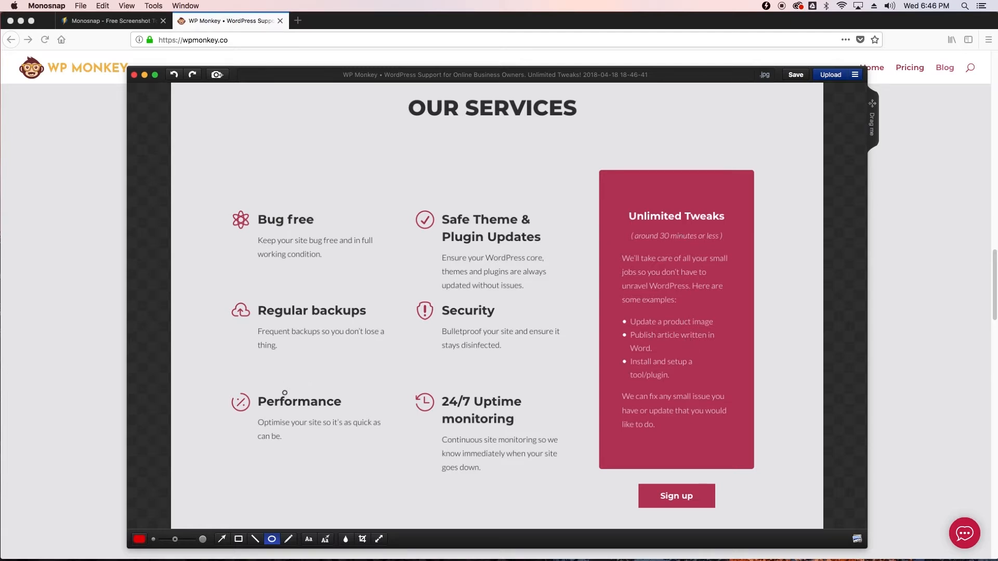
Look at the available drawing colours, try a red ellipse around the Bug free block and undo it
left_click(138, 541)
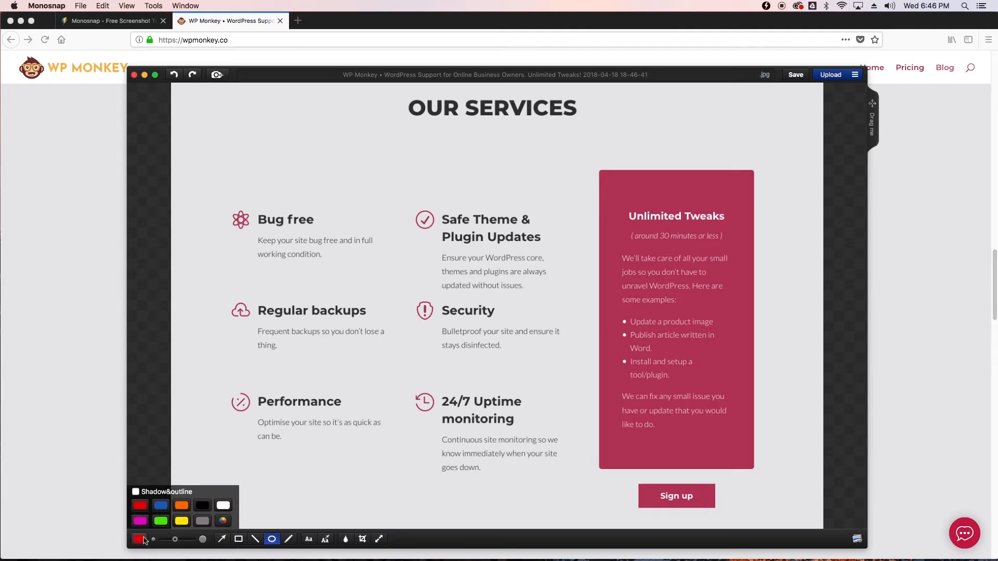
left_click(141, 540)
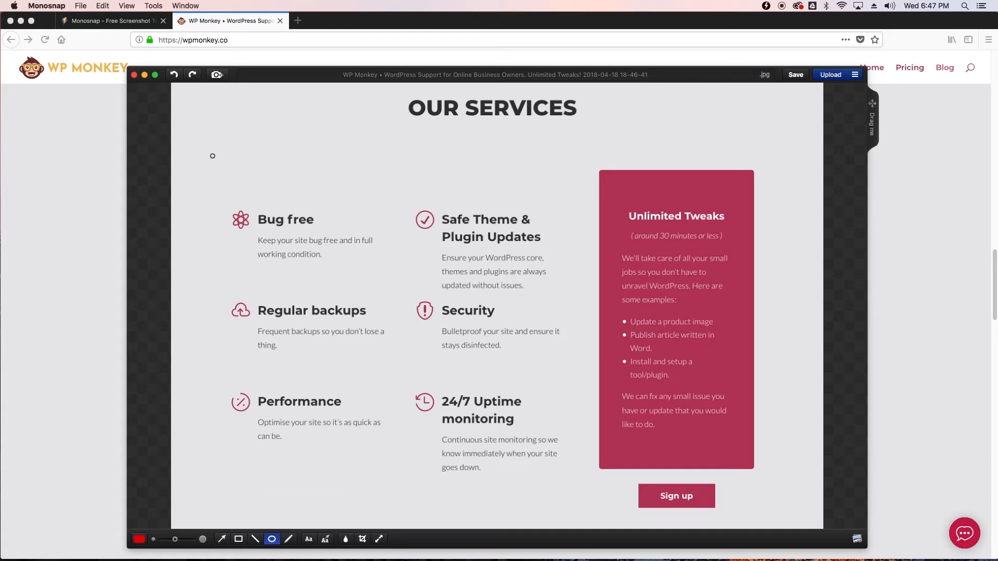
left_click_drag(215, 197, 364, 257)
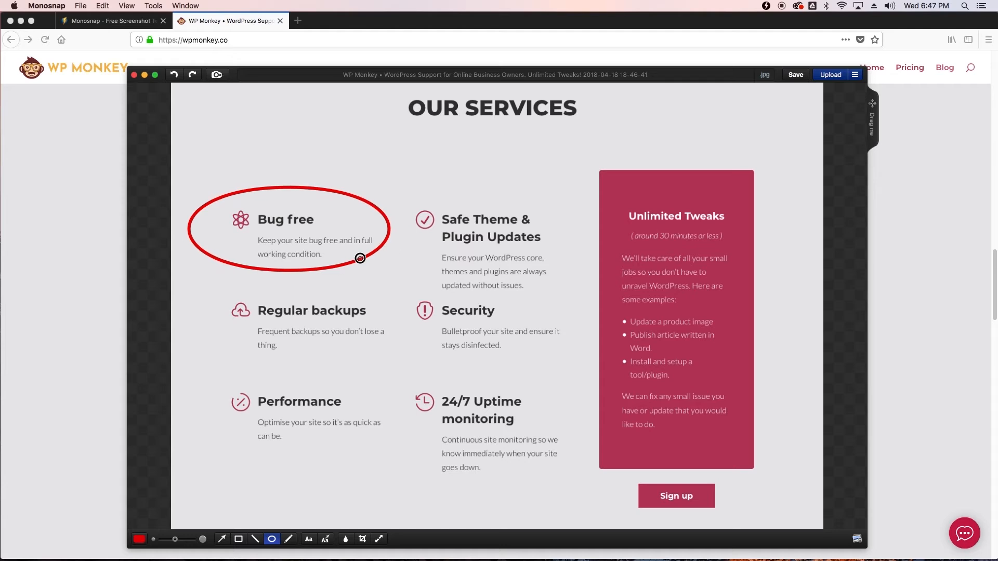
key("super+z")
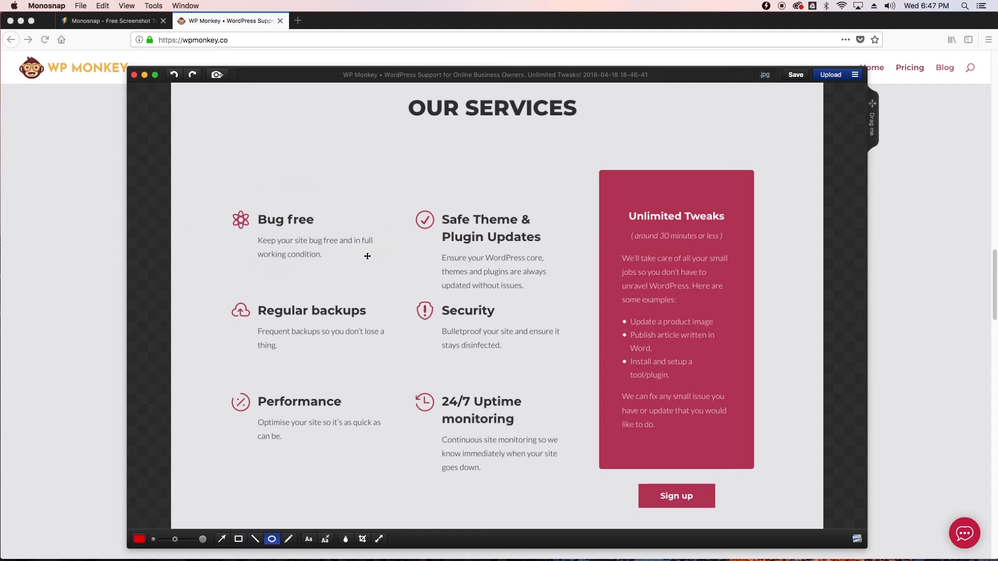
Frame the Bug free block with a red rectangle and add an arrow pointing to it labelled "Please remove this part"
left_click(239, 541)
left_click_drag(220, 189, 381, 271)
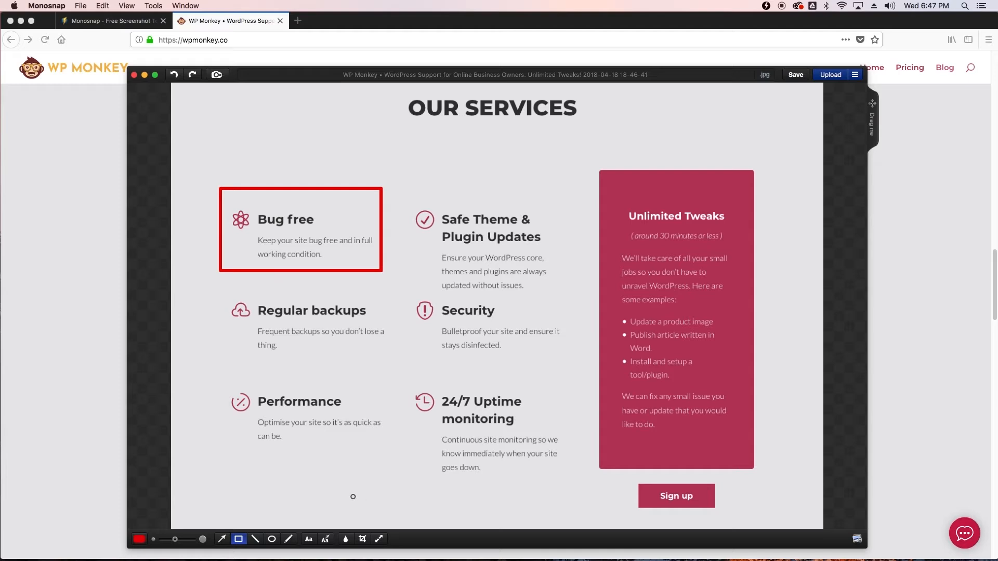
left_click(310, 272)
left_click(326, 540)
left_click_drag(432, 160, 387, 190)
type("Please remove this part")
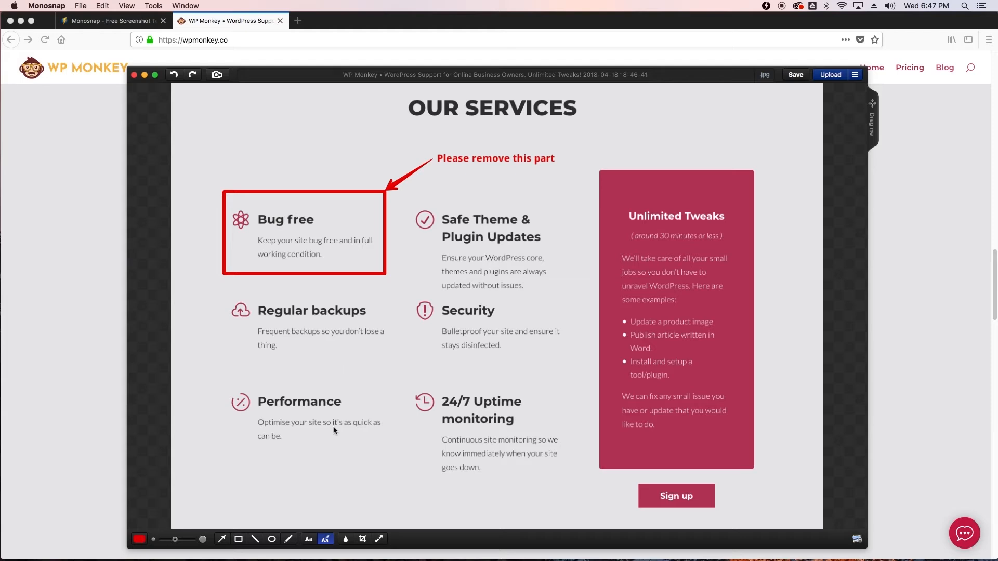
Blur the heading, subtitle and first lines of text in the Unlimited Tweaks card
left_click(346, 539)
left_click_drag(626, 206, 730, 279)
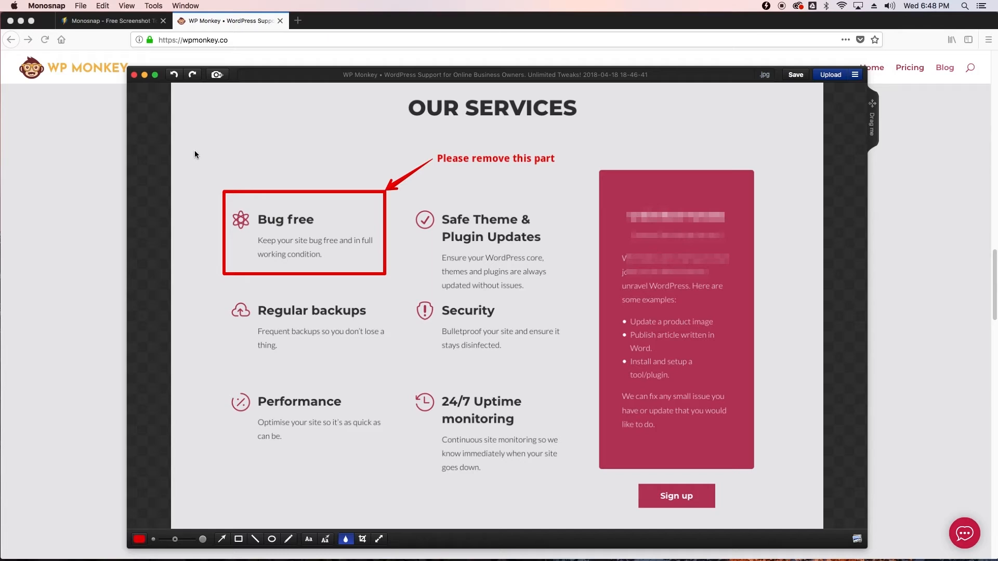
Add a second area capture of the WP Monkey logo to the screenshot and place it above the Unlimited Tweaks card
left_click(218, 75)
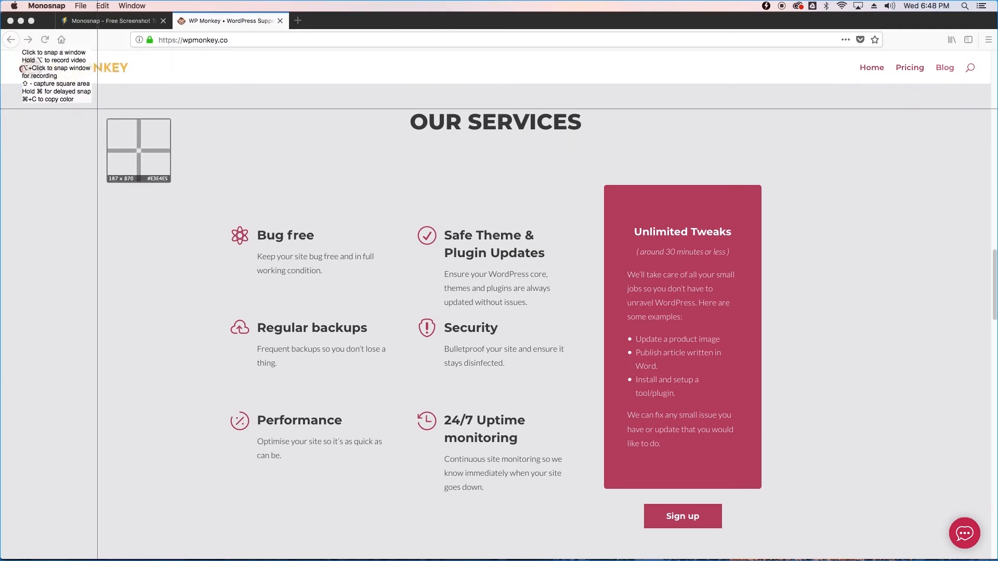
left_click_drag(162, 97, 10, 48)
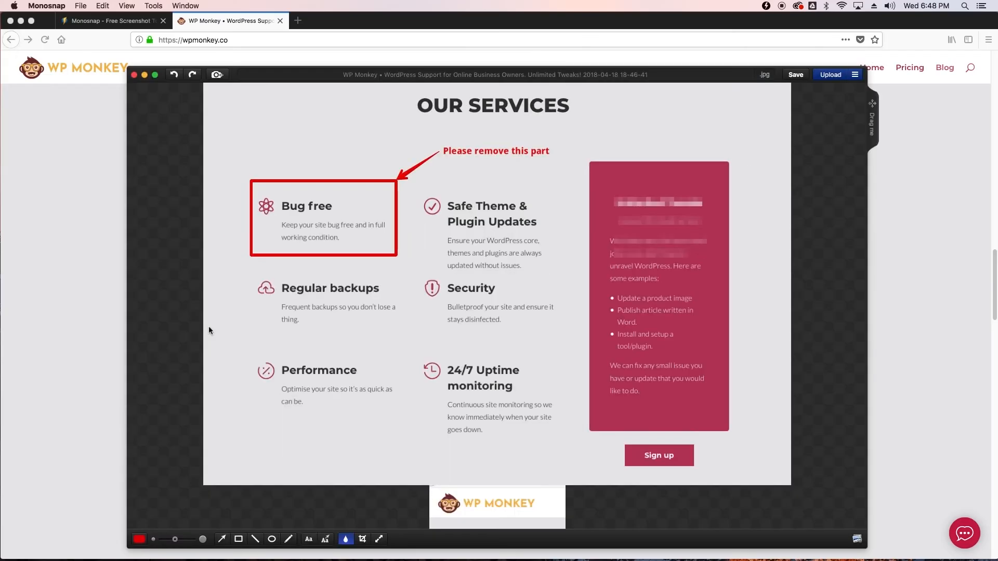
left_click_drag(551, 509, 738, 138)
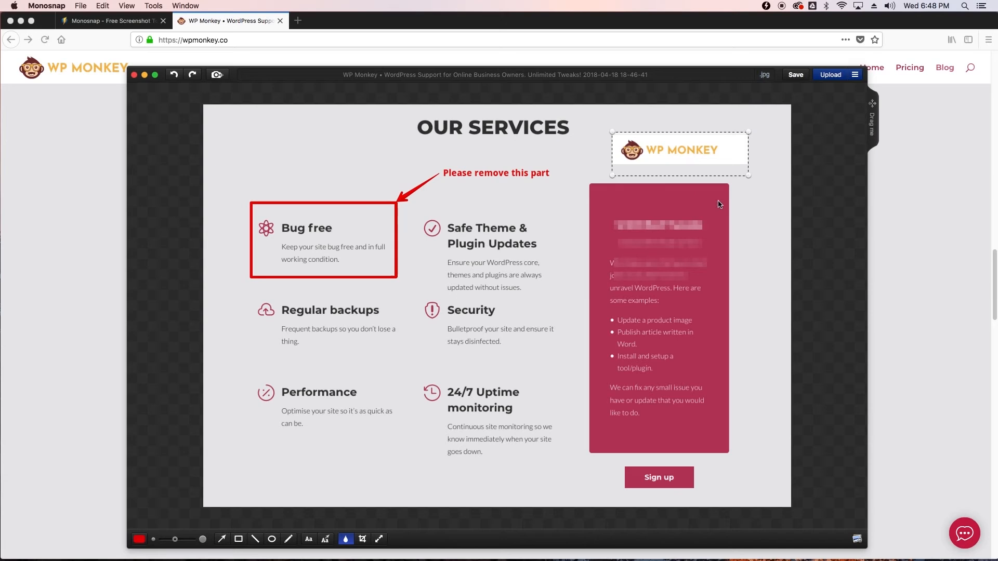
Add a red arrow pointing to the WP Monkey logo, labelled "Please ignore", and give the label a white outline
left_click(326, 539)
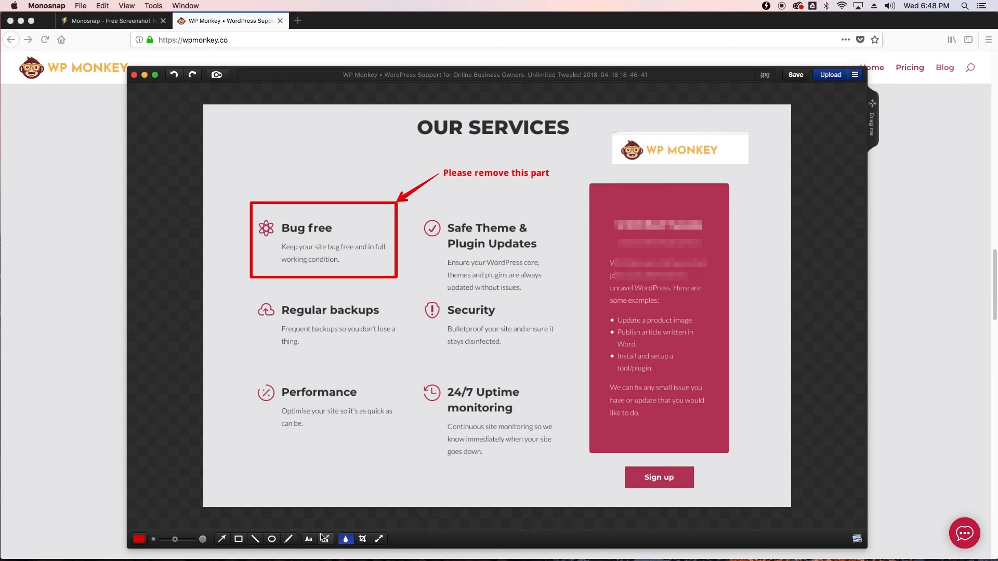
left_click_drag(754, 231, 715, 148)
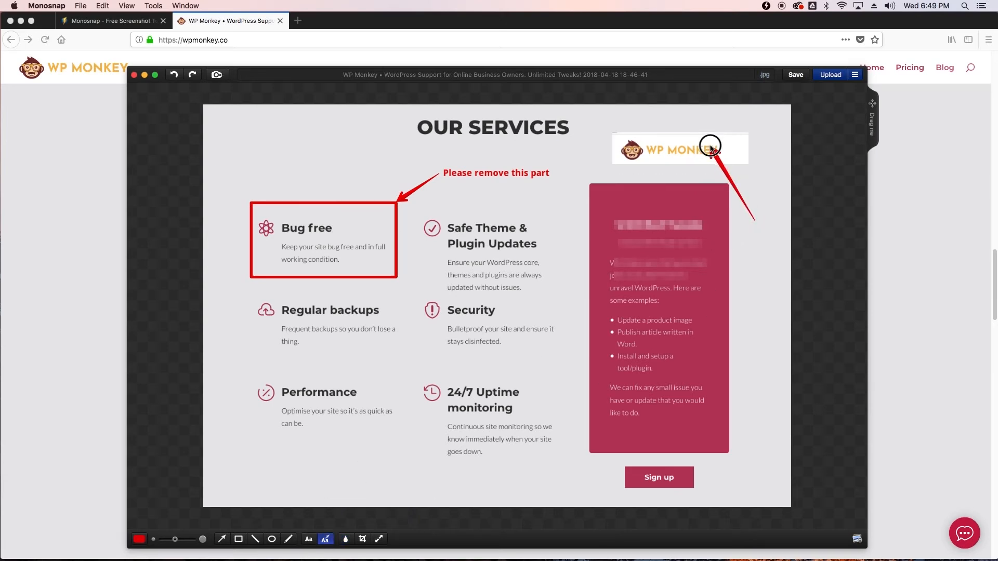
type("Pleas")
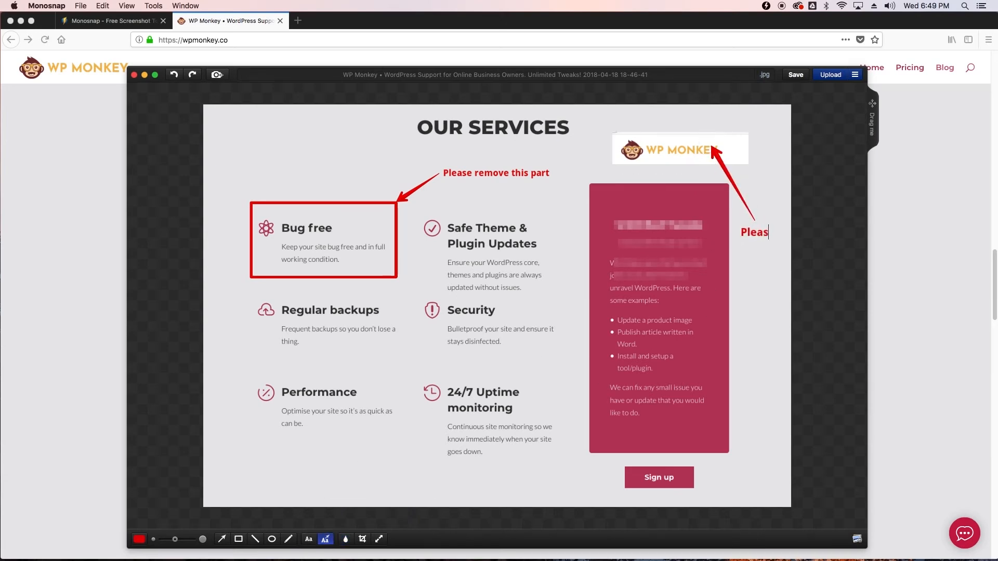
type("e ignore")
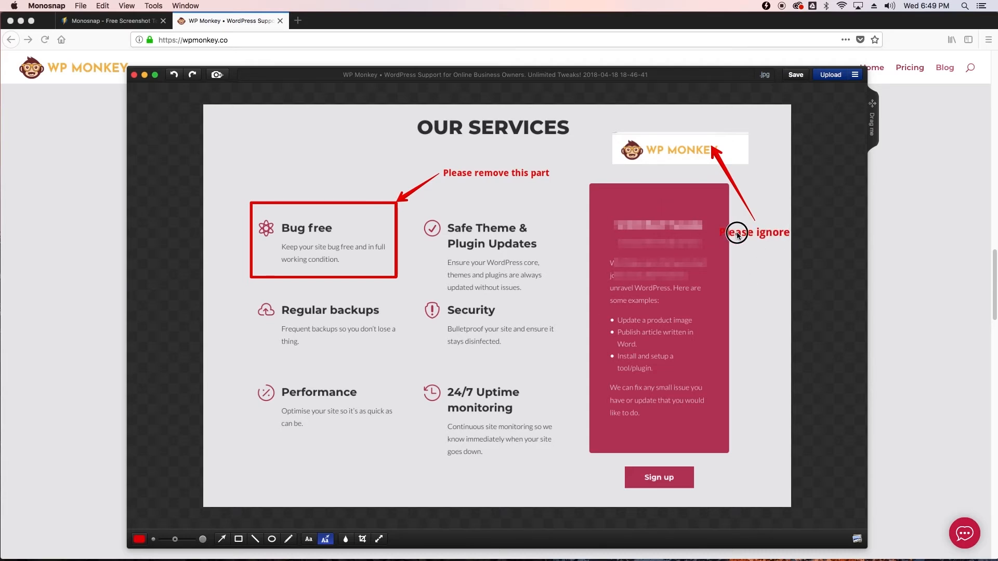
left_click(753, 232)
left_click(742, 233)
left_click(139, 539)
left_click(136, 493)
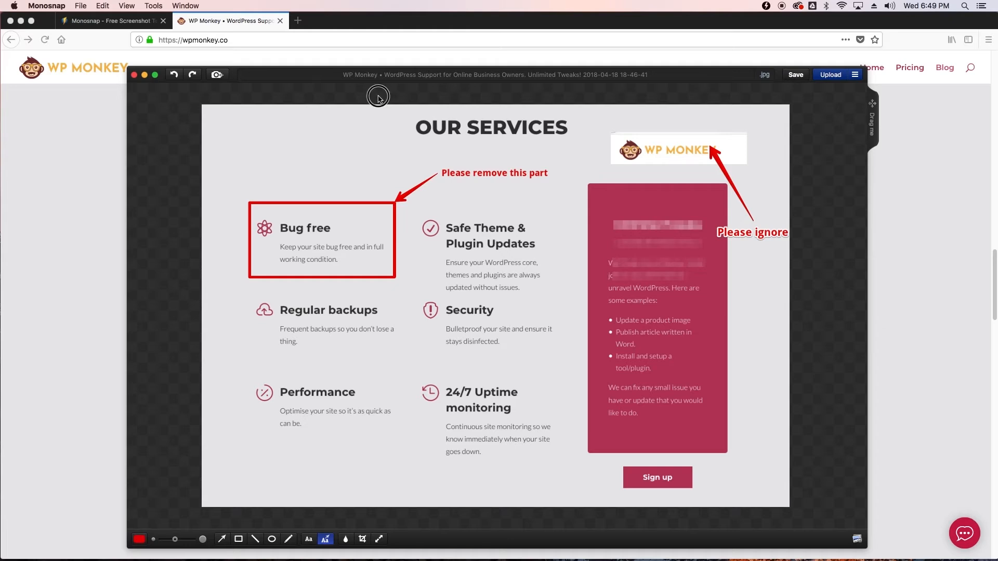
Look at the image format options and the cloud account services offered for uploading the screenshot
left_click(765, 77)
left_click(810, 109)
left_click(838, 81)
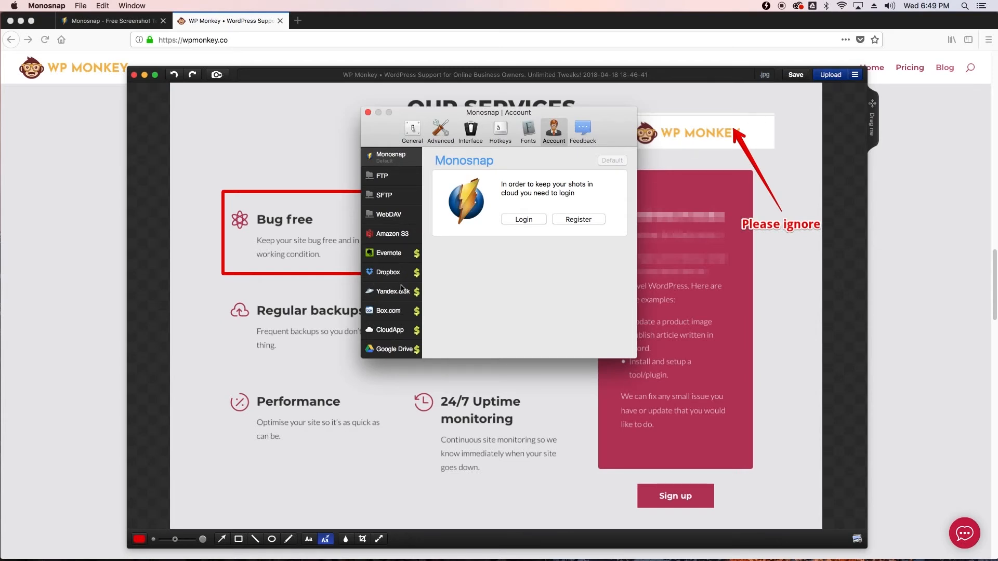
left_click(368, 113)
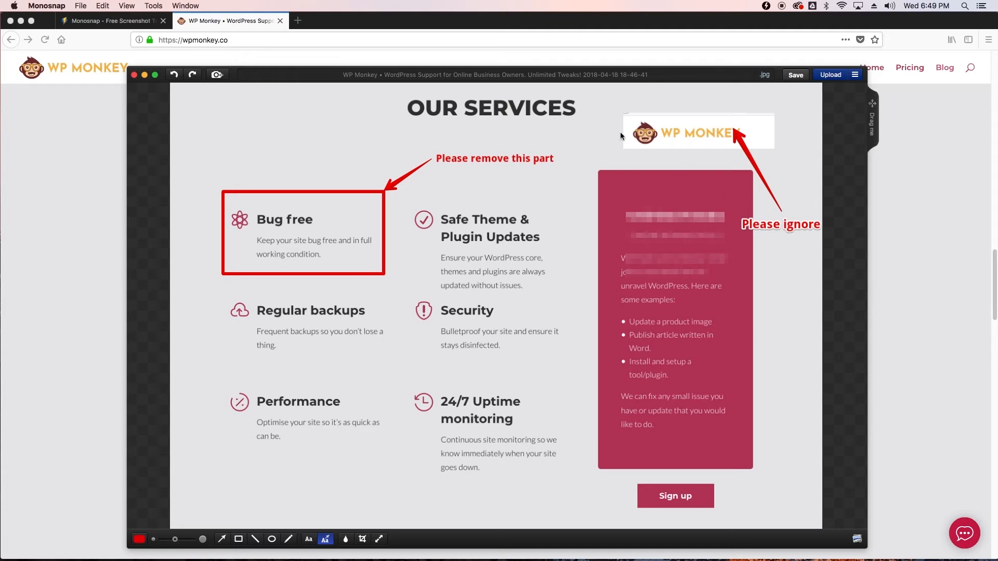
Save the annotated screenshot to the Desktop as a JPEG file at 100% quality
key("super+s")
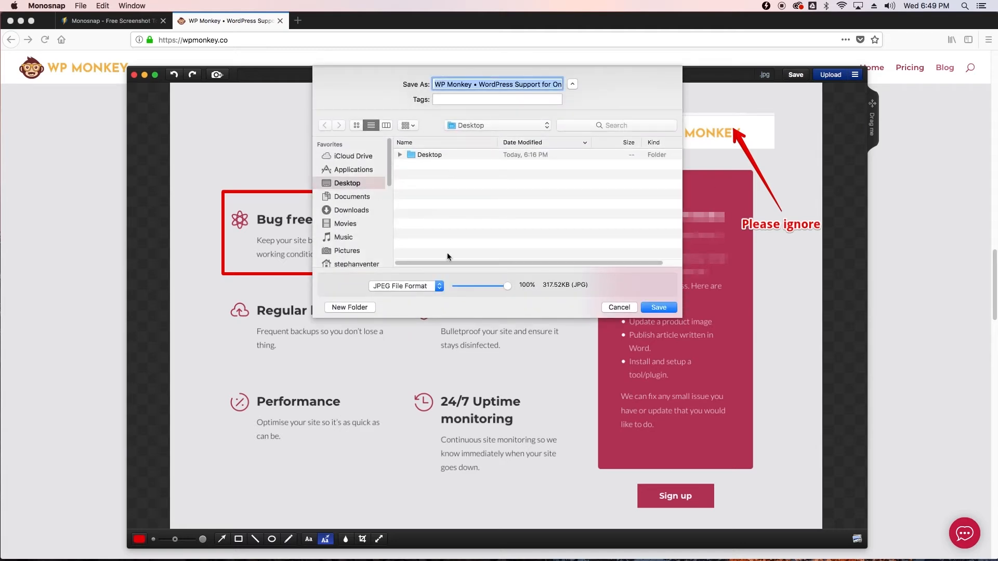
left_click(656, 307)
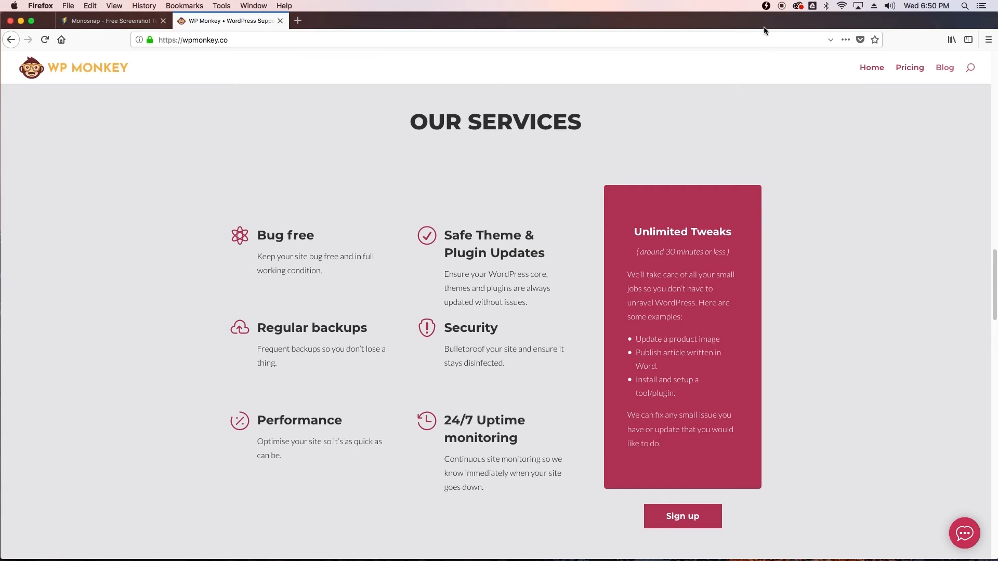
Set up a Monosnap video recording with a 720 x 601 capture area covering the page's lower-right part, including the chat button
left_click(766, 7)
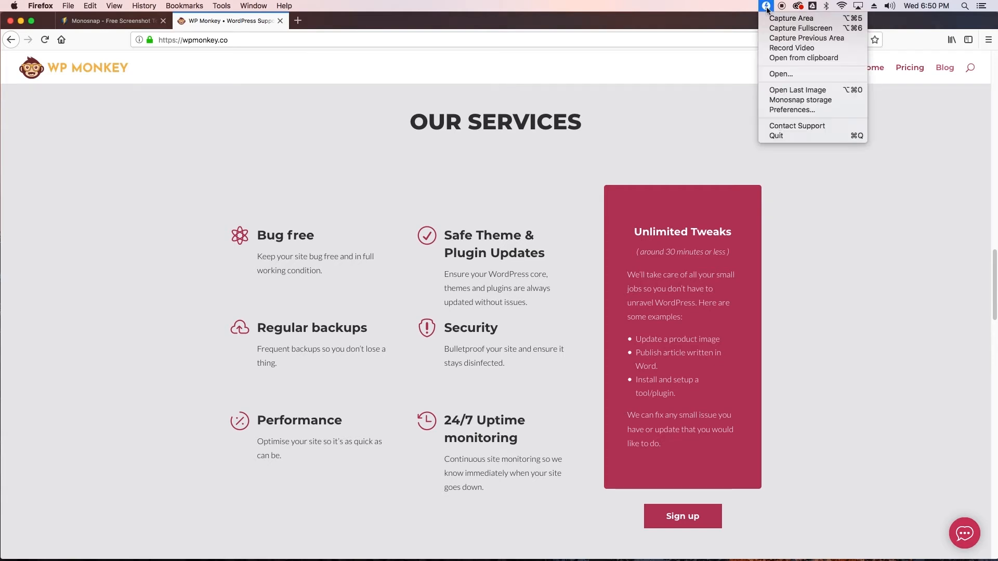
left_click(780, 49)
left_click_drag(413, 127, 436, 138)
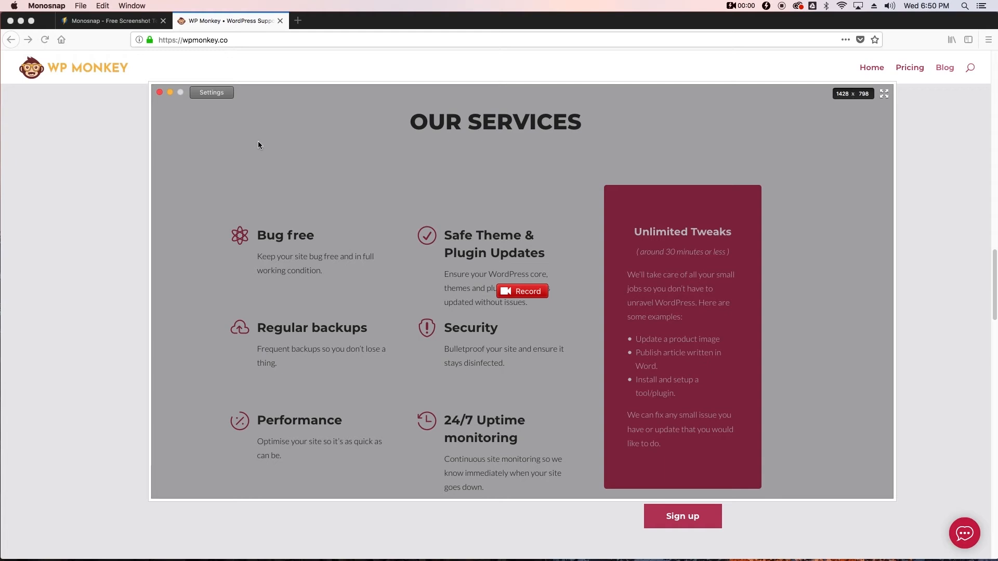
left_click_drag(149, 83, 521, 191)
left_click_drag(730, 270, 800, 309)
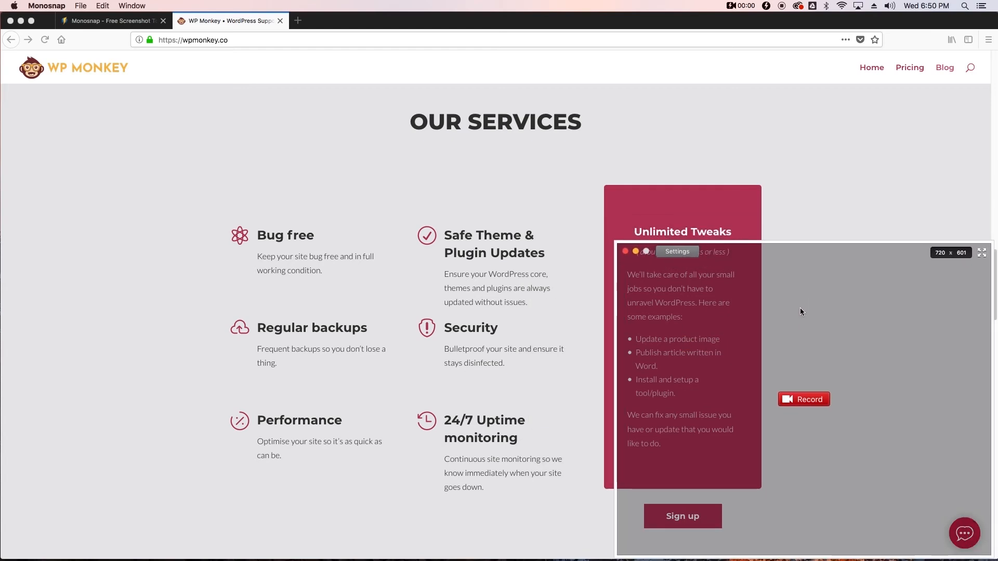
Examine the frame rate and recording quality options in the video recording settings
left_click(678, 254)
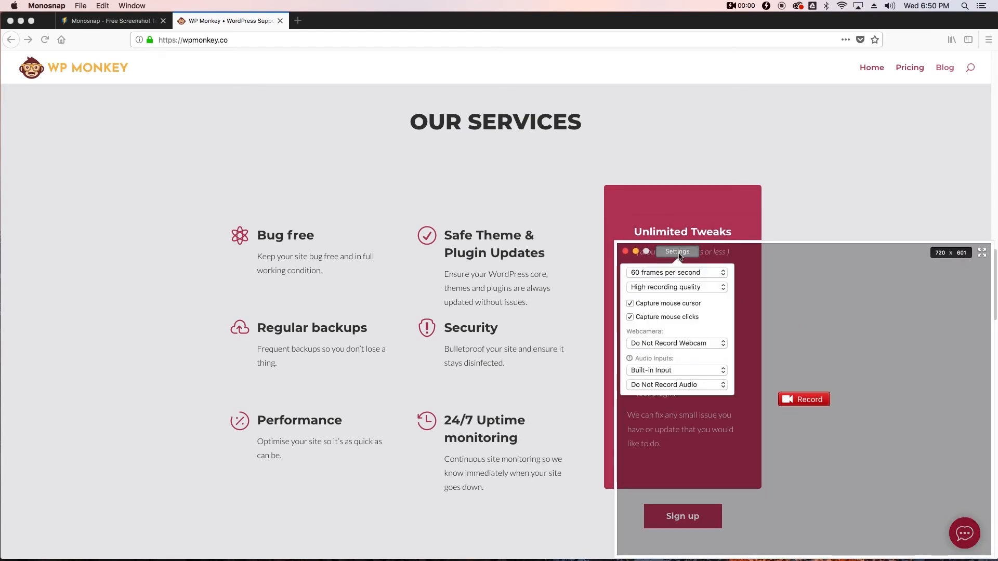
left_click(681, 272)
left_click(681, 272)
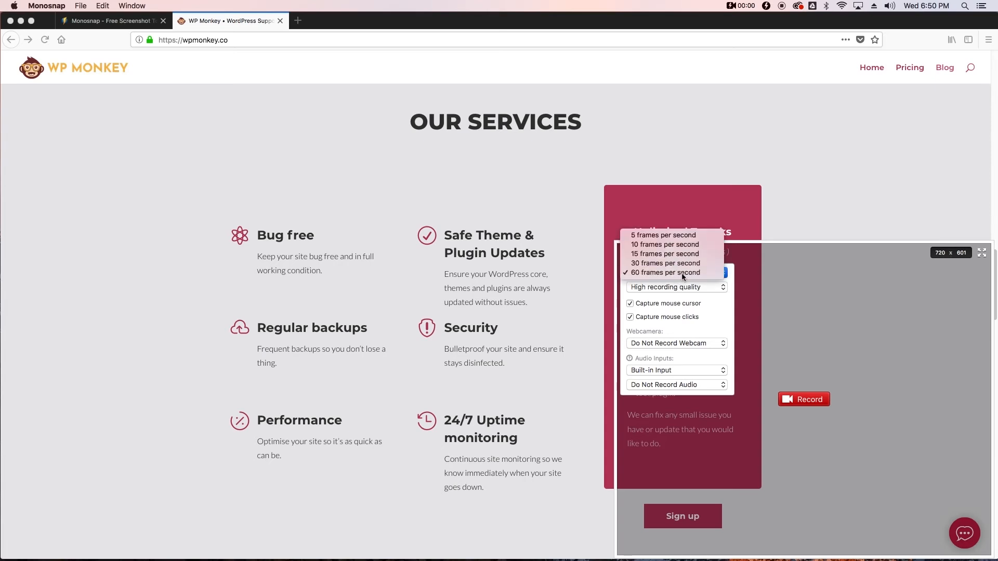
left_click(674, 287)
left_click(675, 288)
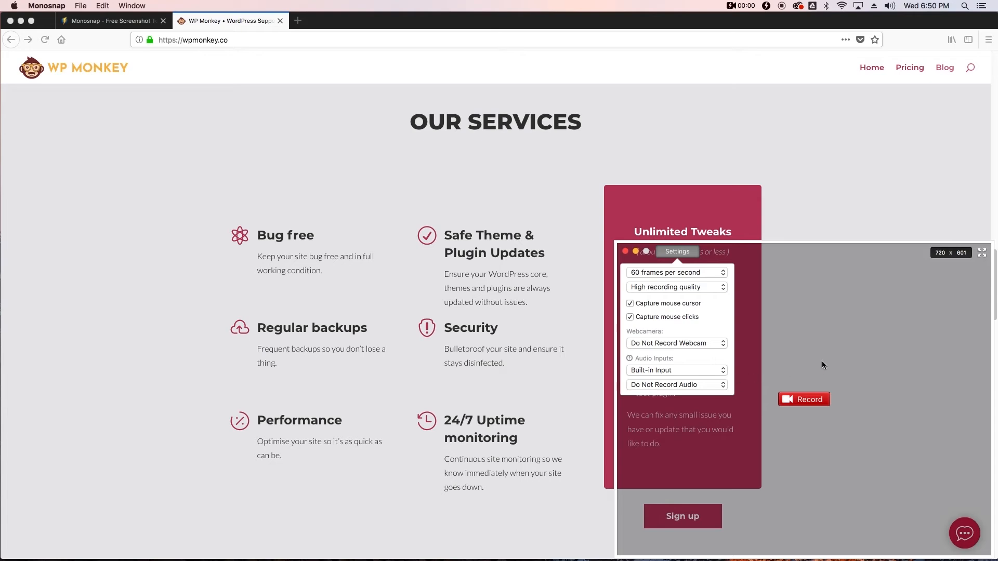
left_click(857, 325)
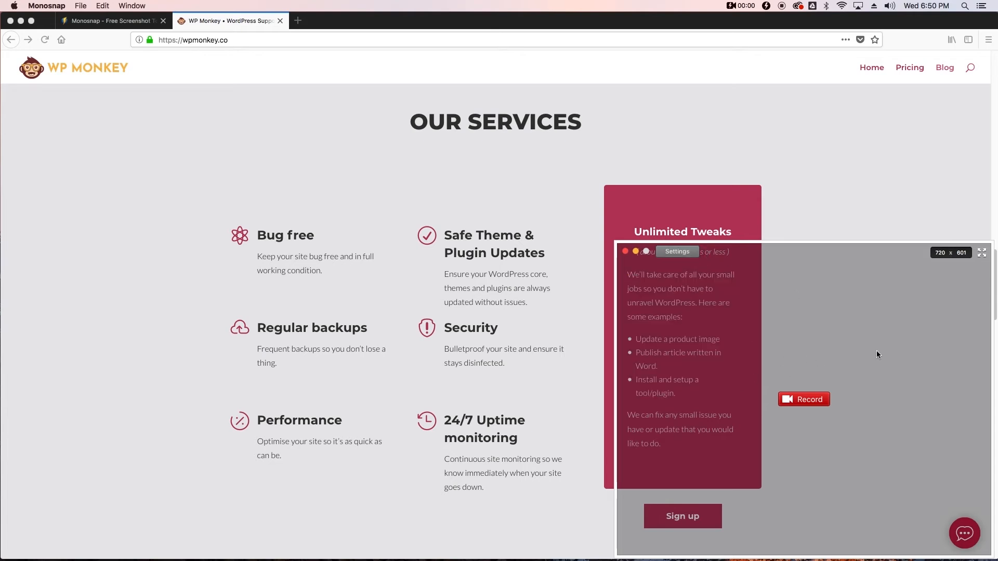
Start recording the selected area and move the recording controls above the Unlimited Tweaks card
left_click(793, 402)
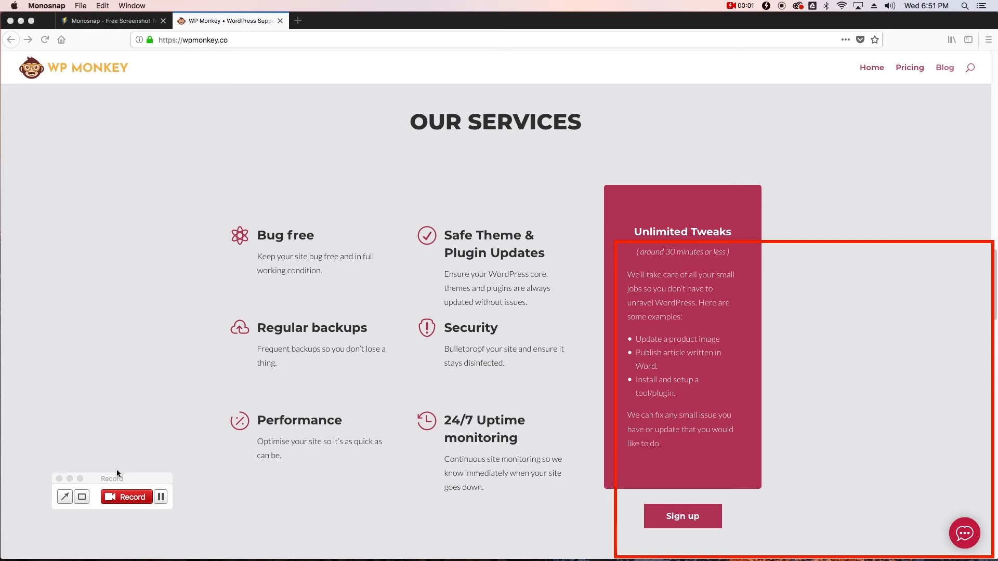
left_click_drag(117, 476, 679, 167)
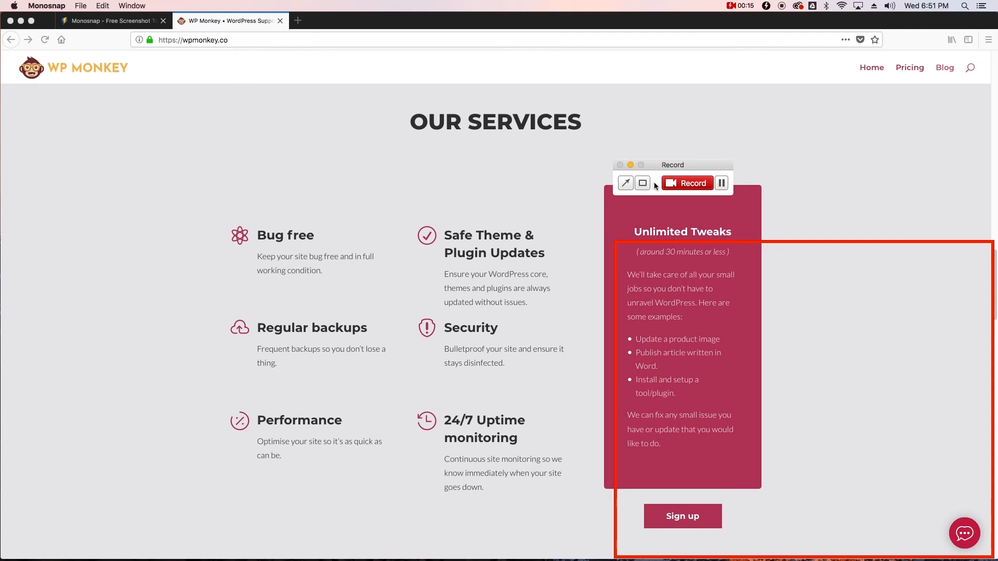
Draw an arrow in the recorded area pointing to the chat button
left_click(625, 187)
mouse_move(827, 363)
left_mouse_down()
mouse_move(887, 463)
mouse_move(951, 517)
left_mouse_up()
left_click(965, 539)
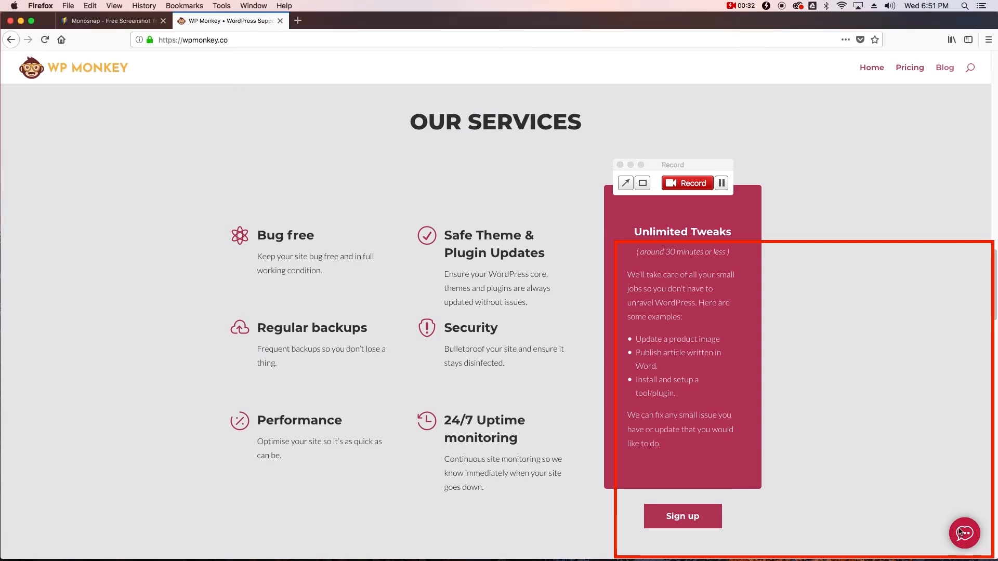
Send a laughing emoji through the page's chat, dismissing its contact form, close the chat and stop the recording
left_click(960, 533)
left_click(914, 470)
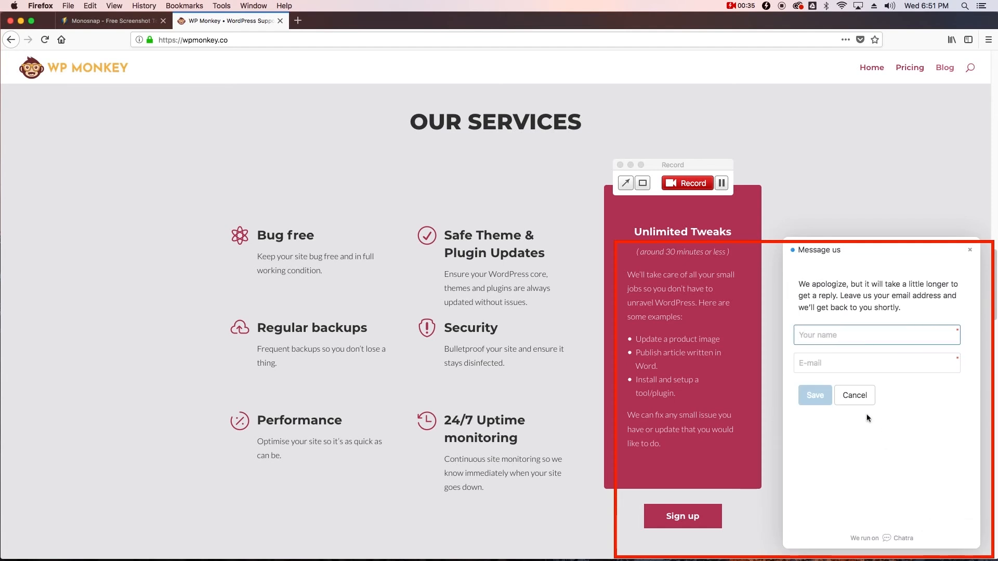
left_click(855, 394)
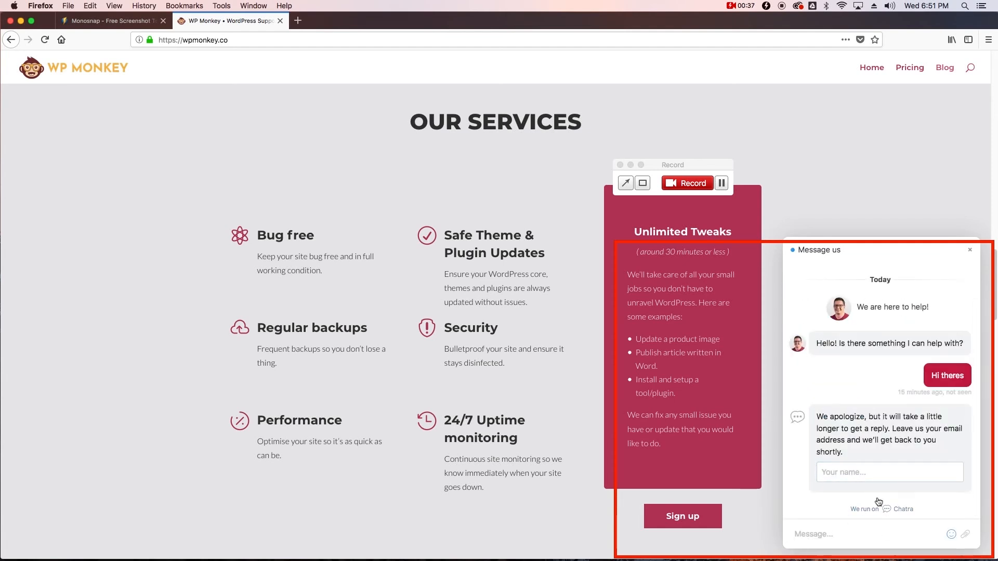
left_click(951, 534)
left_click(899, 441)
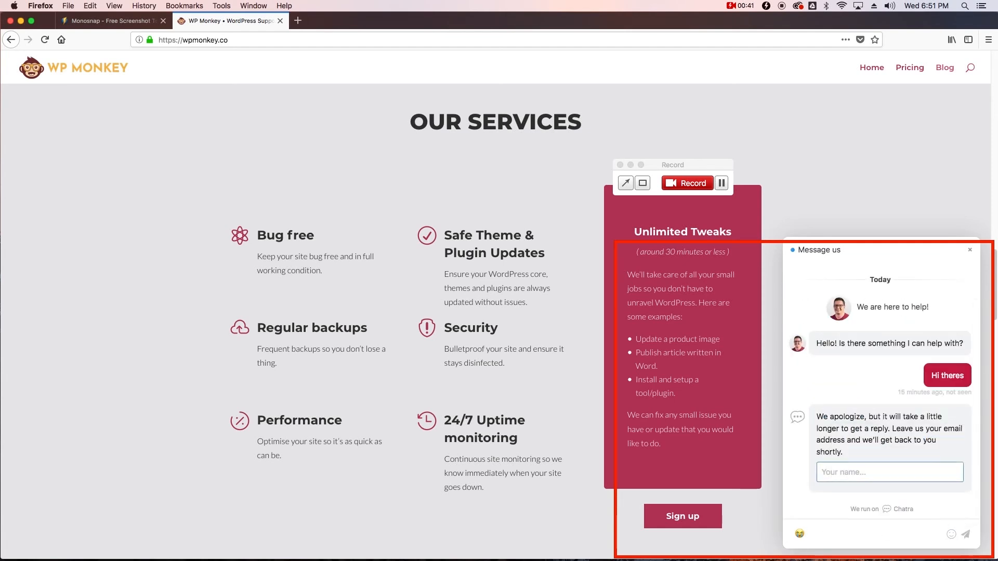
key("Return")
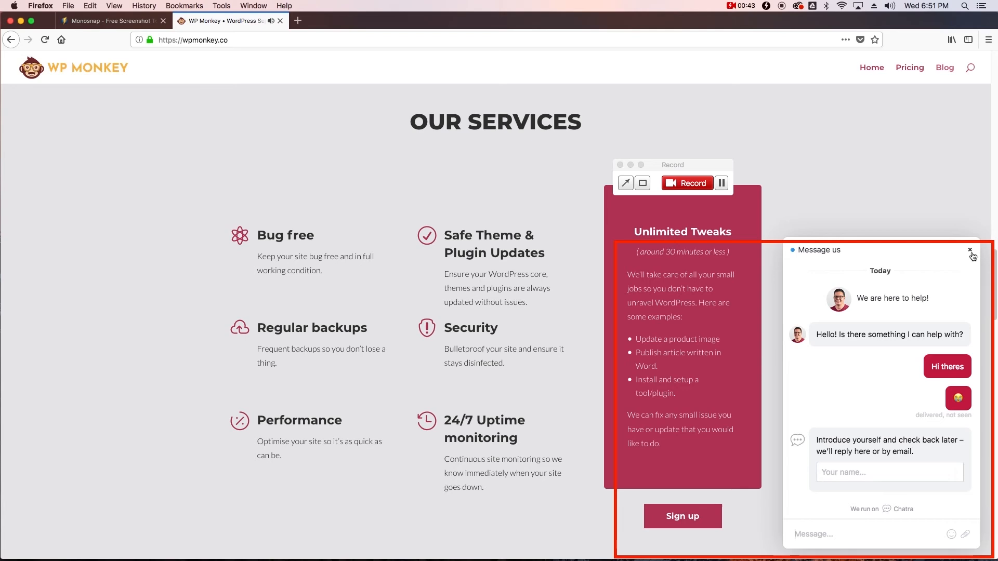
left_click(970, 251)
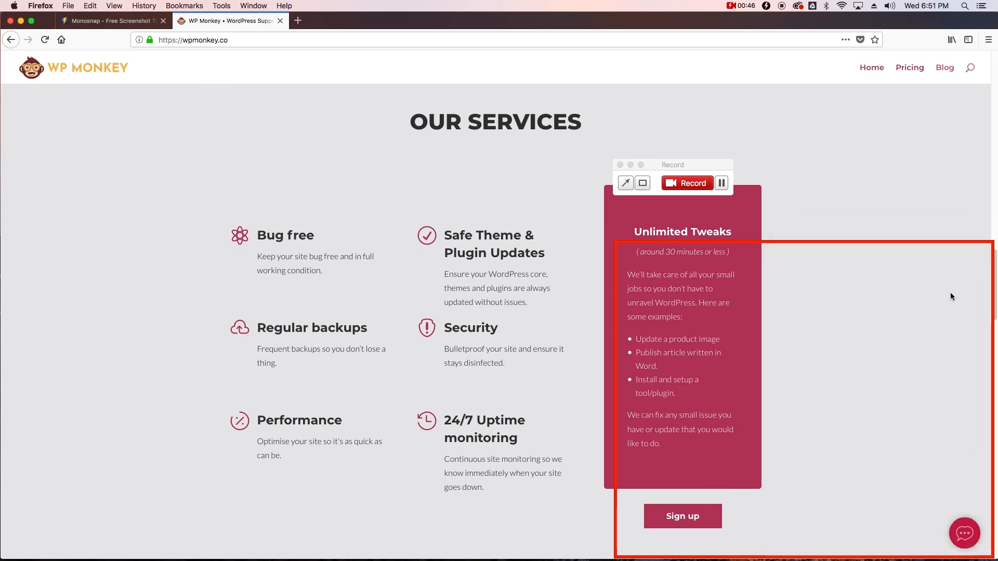
left_click(687, 183)
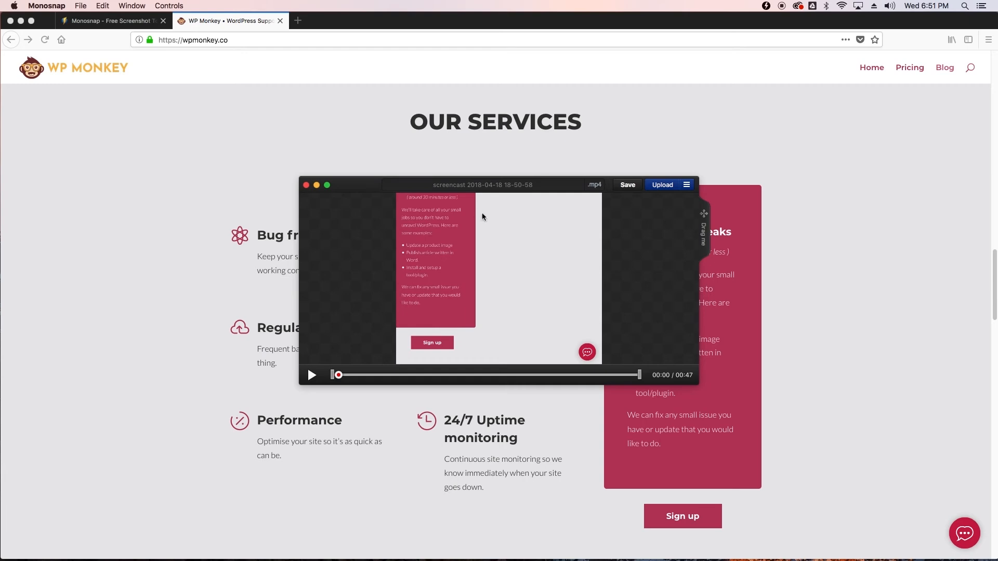
Play back the recording and trim it to start about a third of the way in and end just before its finish
left_click(311, 376)
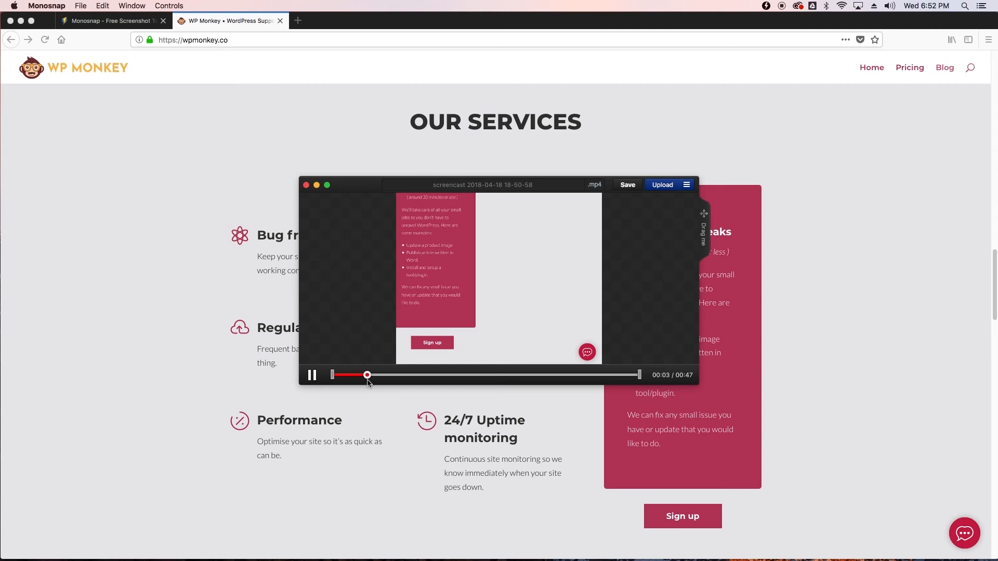
left_click_drag(368, 375, 427, 376)
left_click_drag(333, 376, 633, 378)
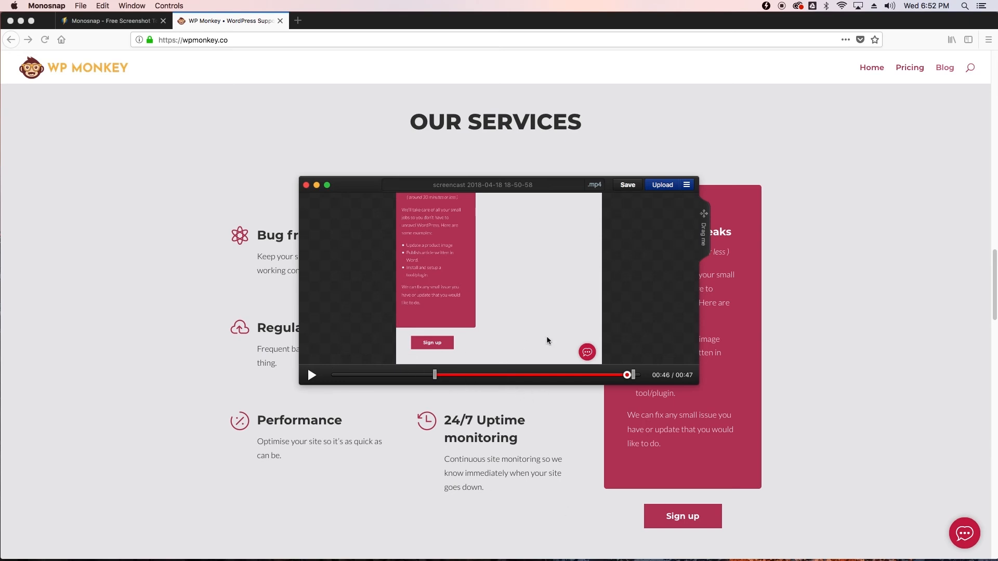
Save the trimmed recording to the Desktop in mp4 format and close its preview window
left_click(596, 185)
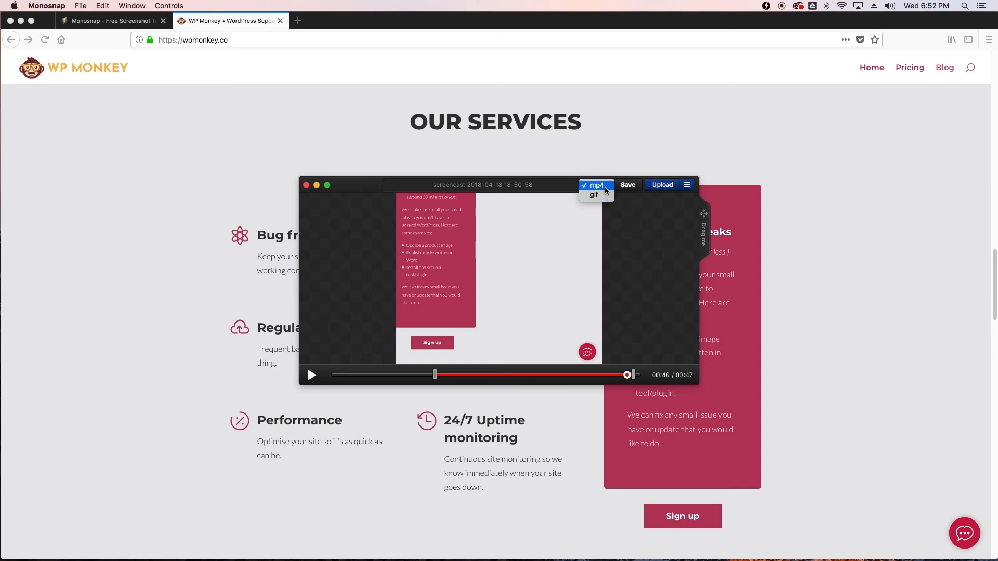
left_click(606, 191)
left_click(624, 188)
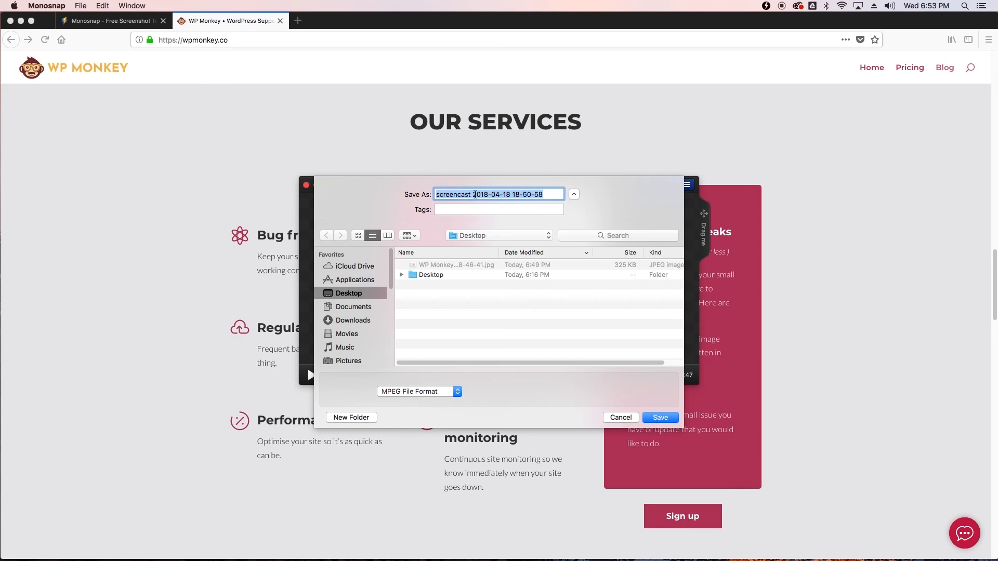
left_click(657, 418)
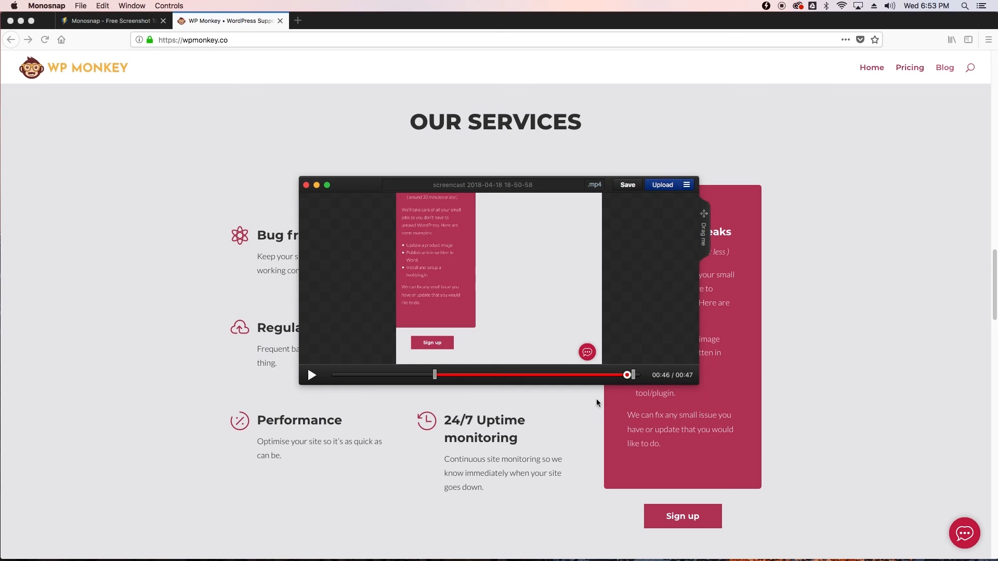
left_click(306, 185)
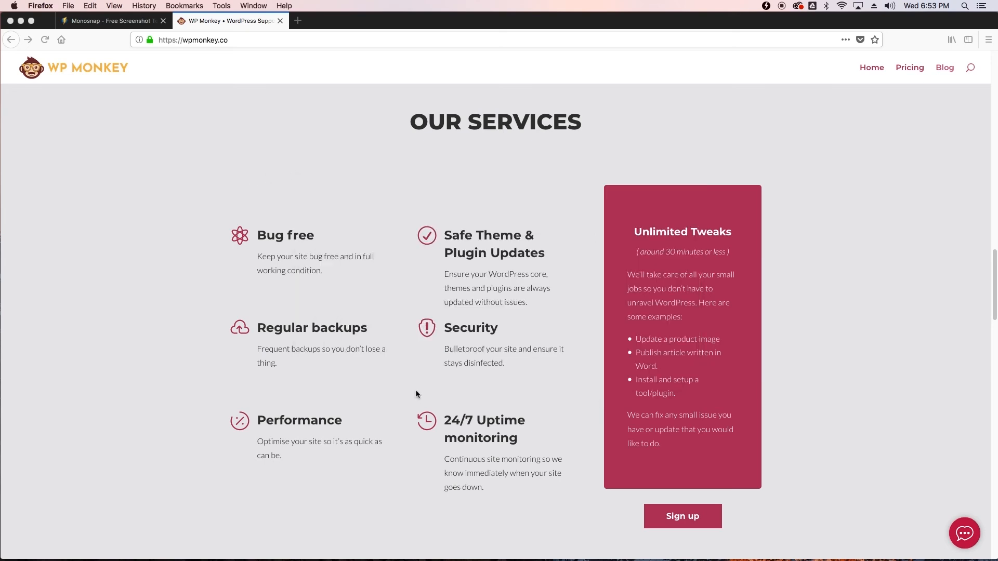
Minimise the browser window and open the saved screencast MP4 from the desktop with VLC
left_click(20, 21)
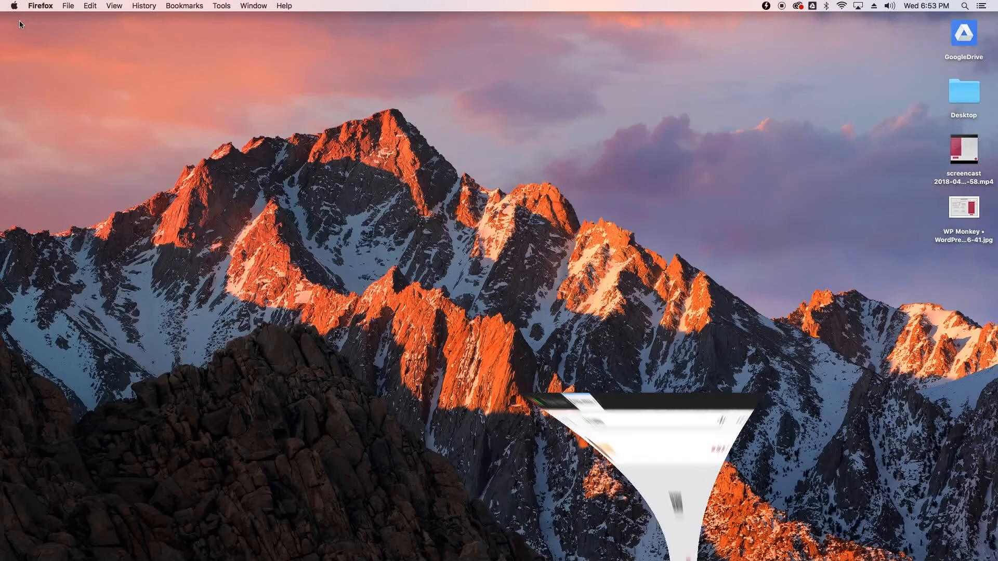
left_click(967, 220)
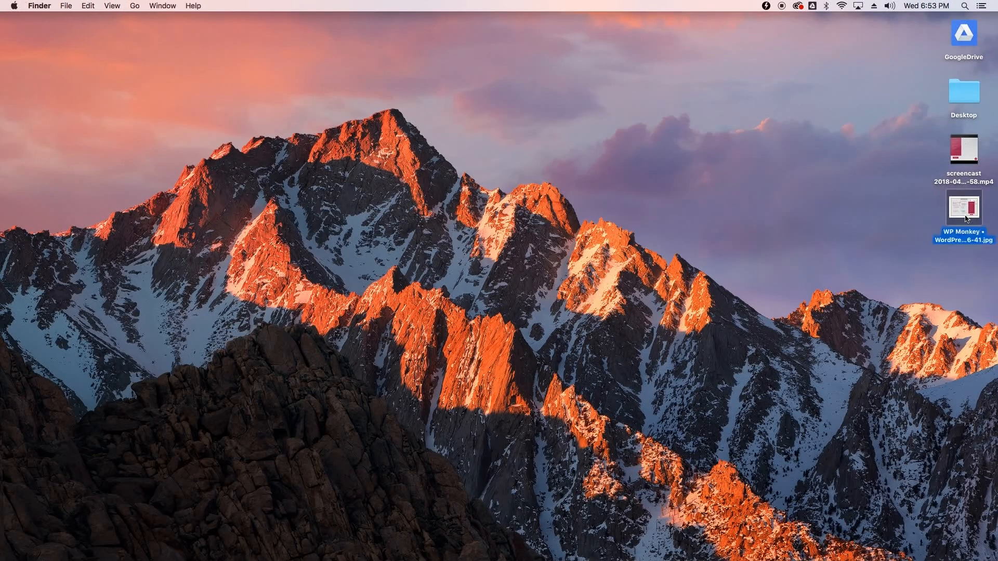
left_click(965, 168)
mouse_move(965, 167)
left_mouse_down()
mouse_move(519, 176)
mouse_move(964, 162)
left_mouse_up()
right_click(964, 162)
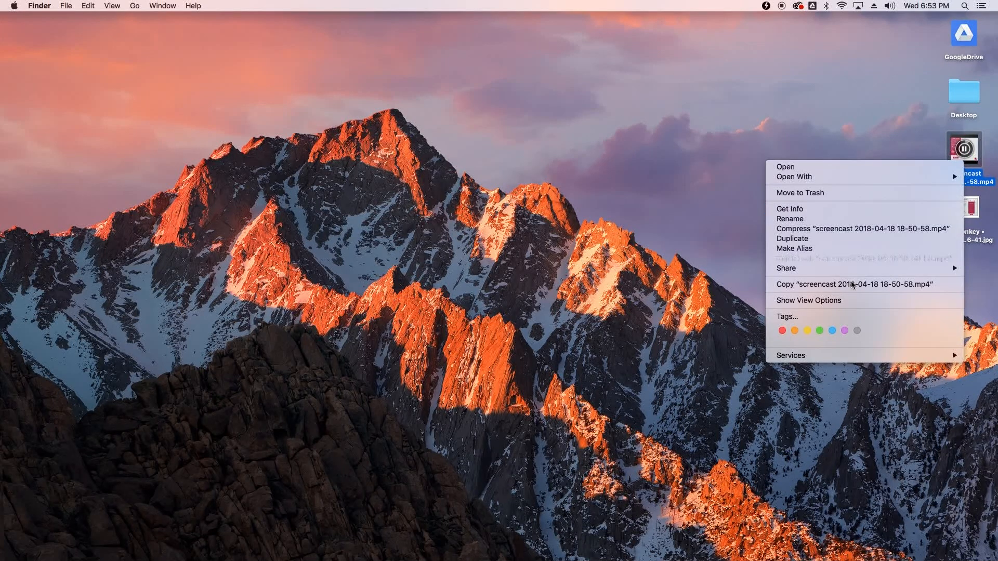
mouse_move(875, 178)
left_click(720, 194)
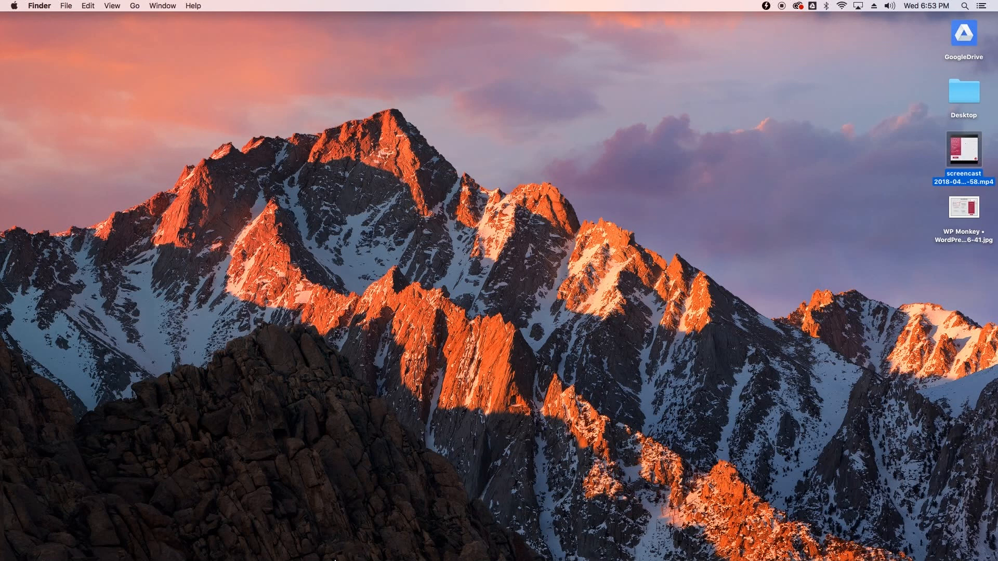
Watch the screencast in VLC and close the player
mouse_move(572, 556)
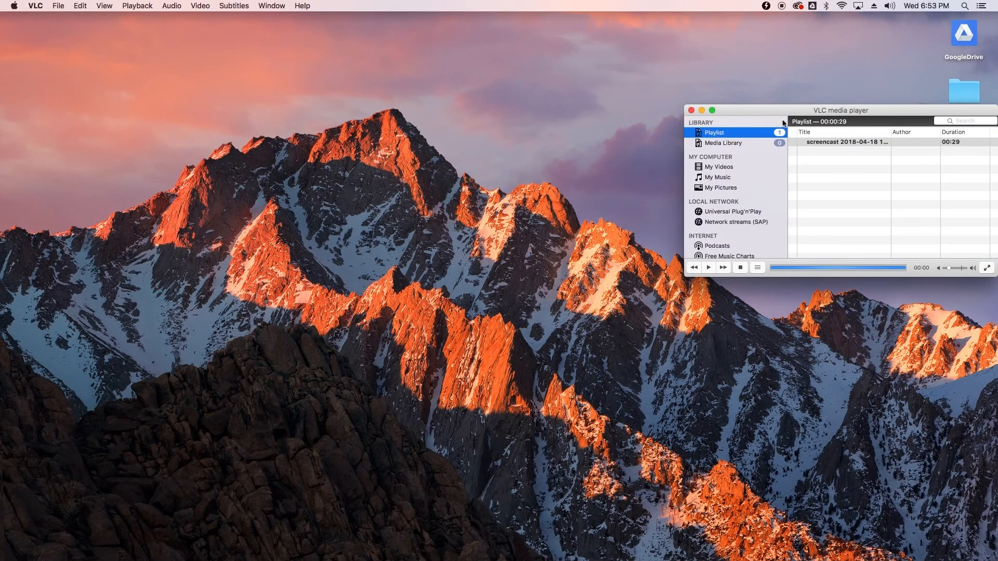
left_click_drag(781, 112, 390, 107)
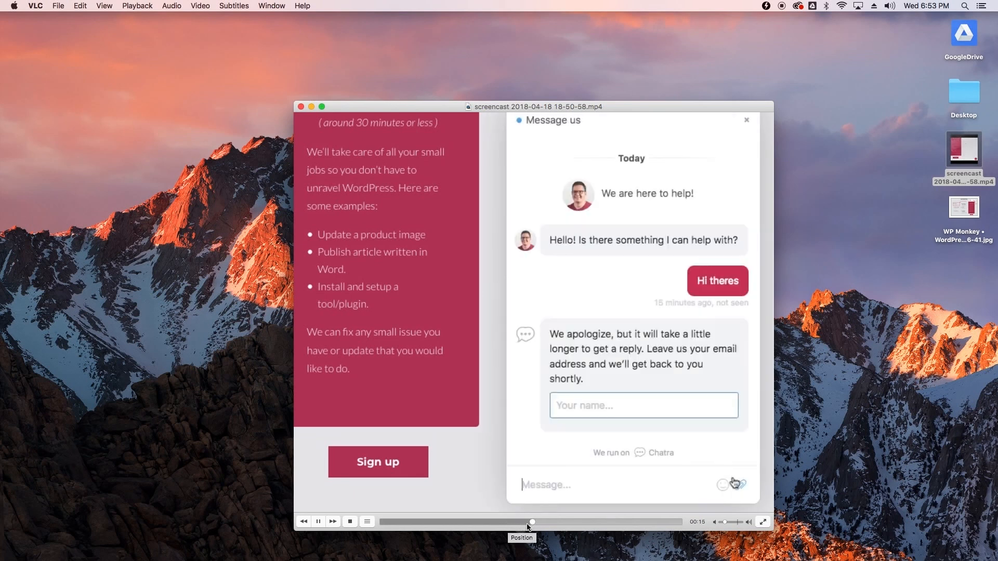
left_click(300, 107)
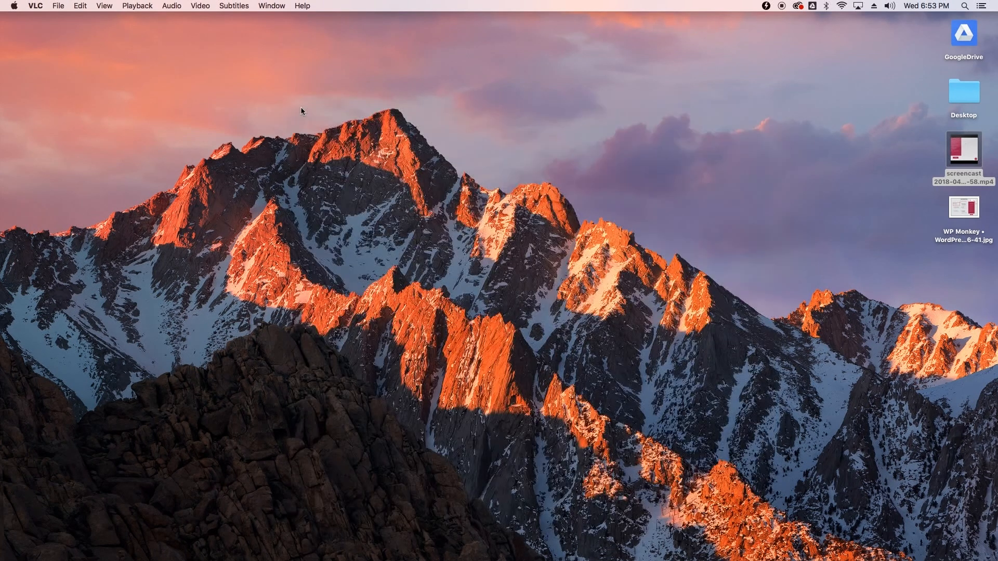